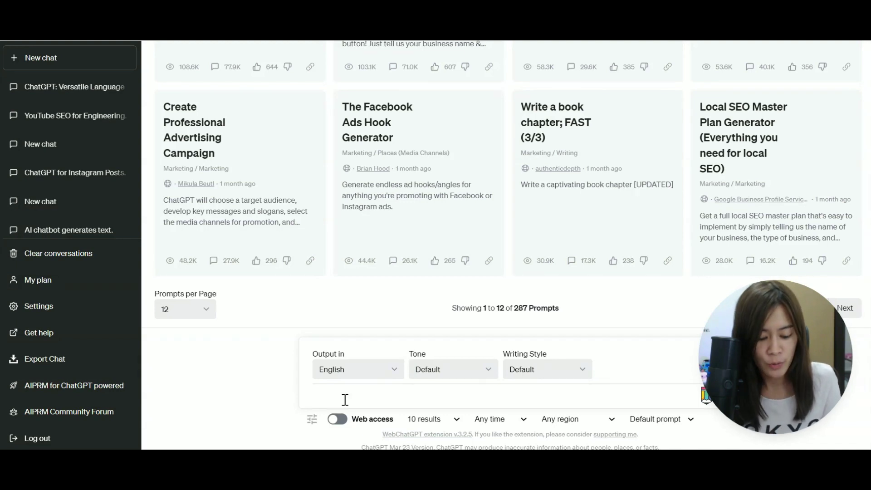
Step: Tell ChatGPT it will learn to write like you to your email subscribers, under 'The style to follow'
text(now chatgp)
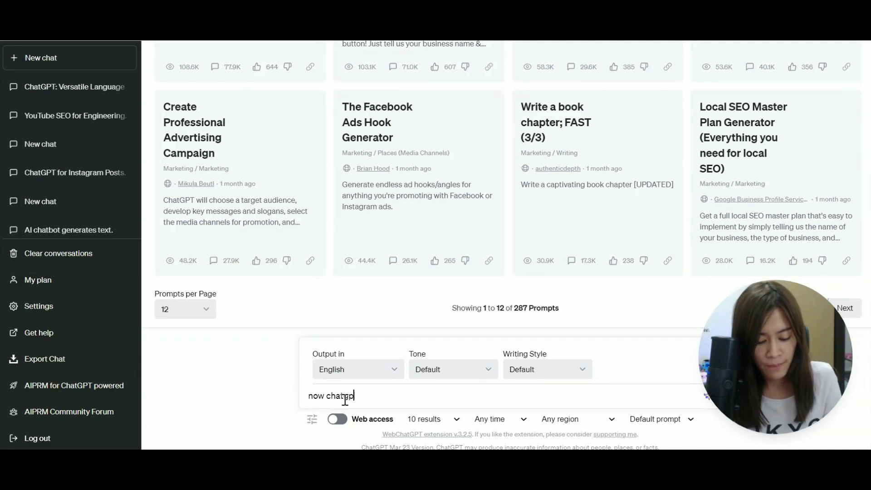
text(t i am going )
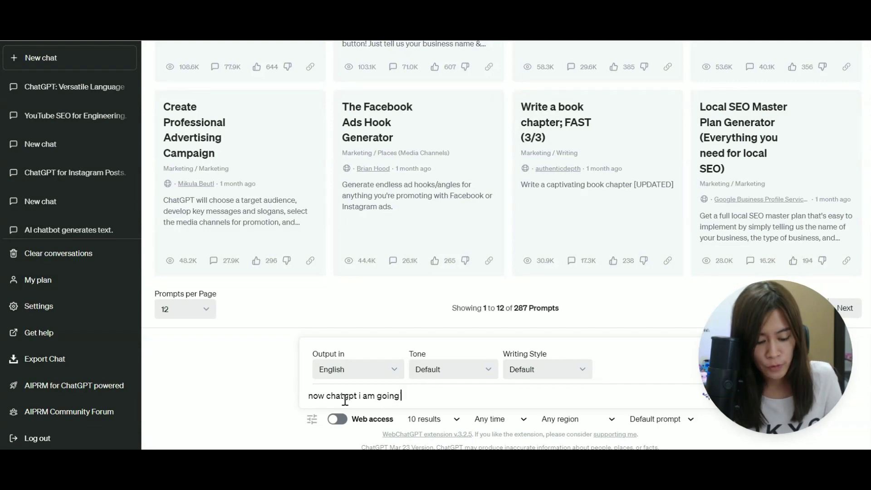
text(to train you to r)
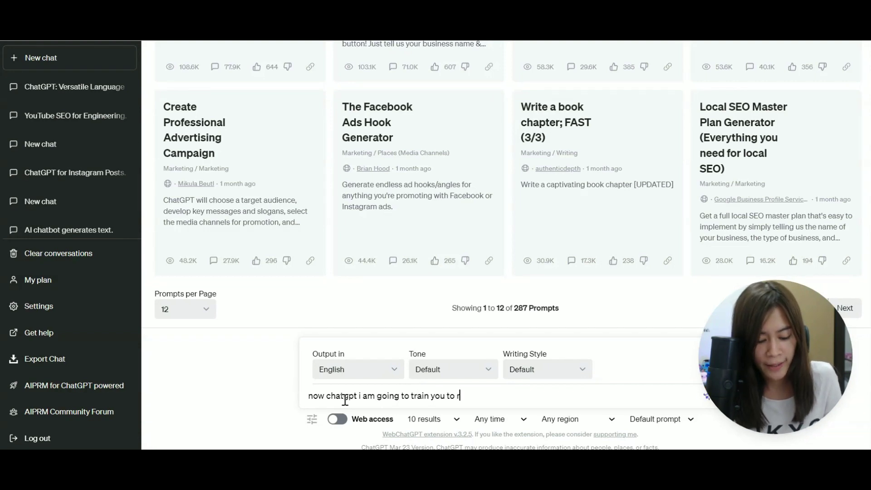
key(BackSpace)
text(write like me )
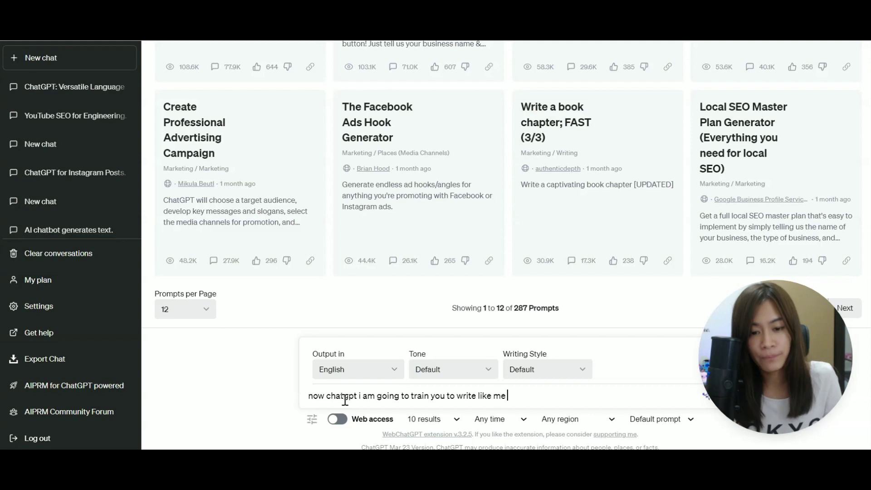
text(to my email subscr)
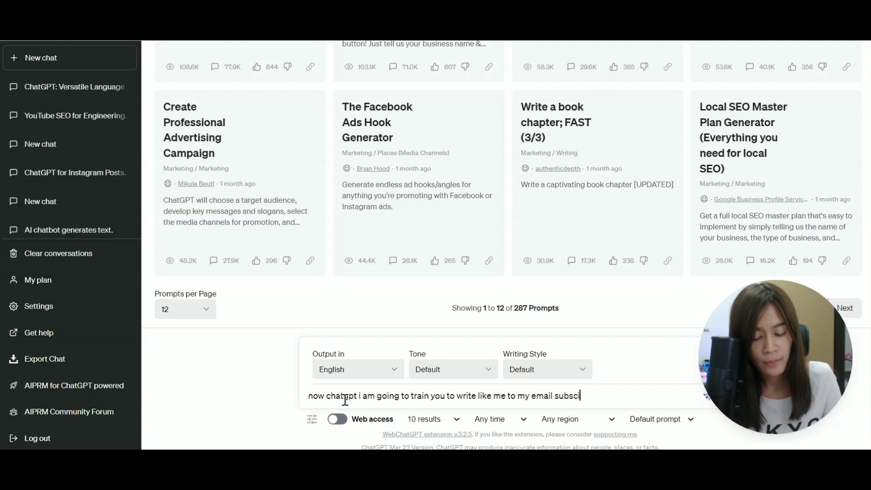
text(rbers)
key(shift+Return)
key(shift+Return)
text(The)
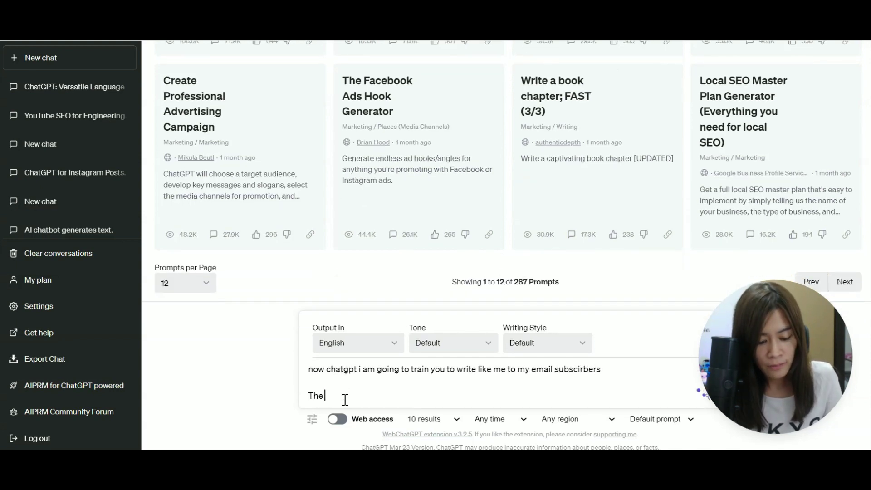
text( style to follow)
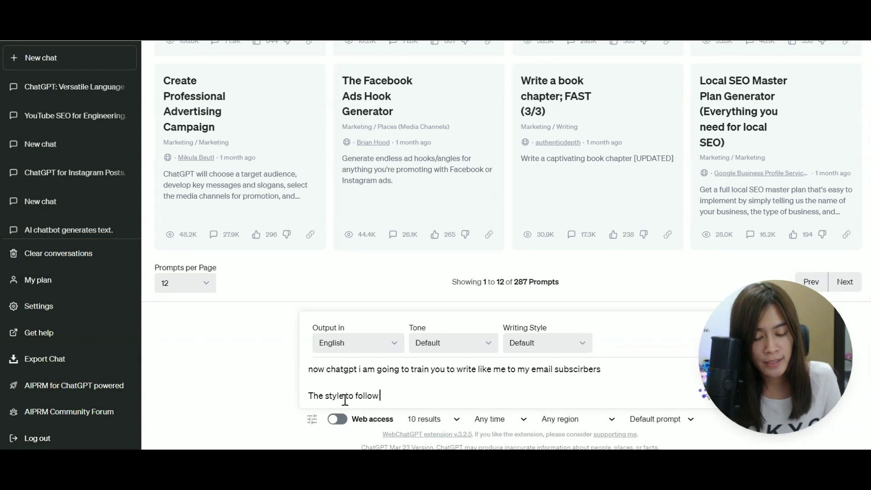
key(shift+Return)
Step: List the style rules: fun, excited, ending with a funny quote, subscribers called FAMILY, informal and conversational
text(Is fun,)
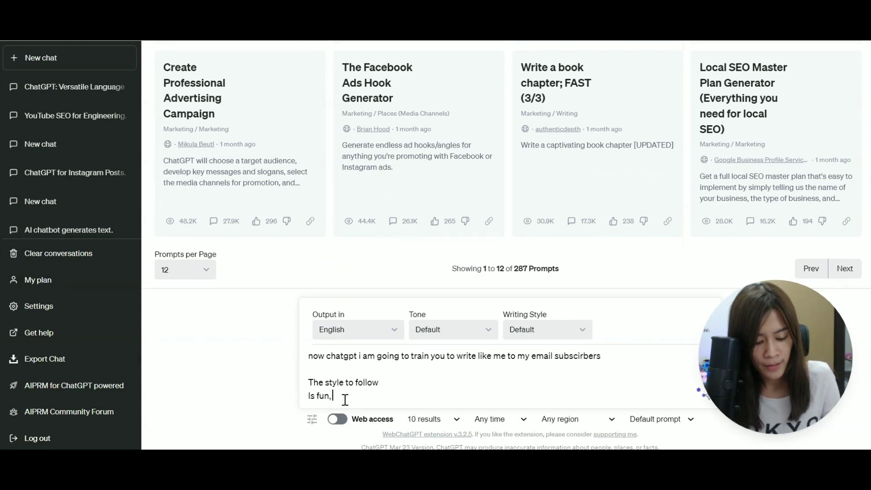
text( excited, p)
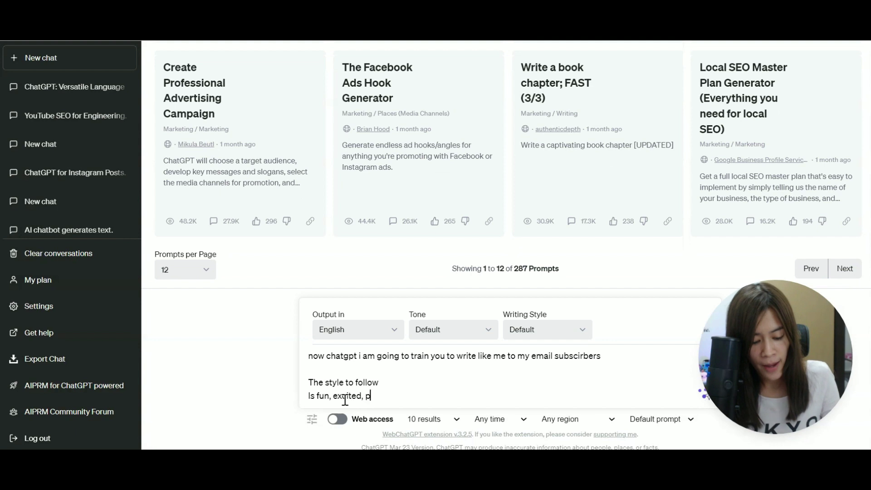
text(assionate &)
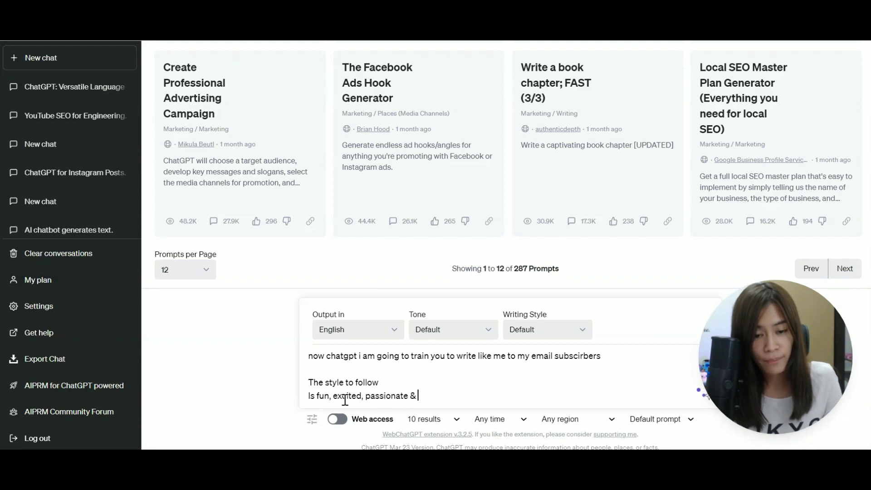
text( will always)
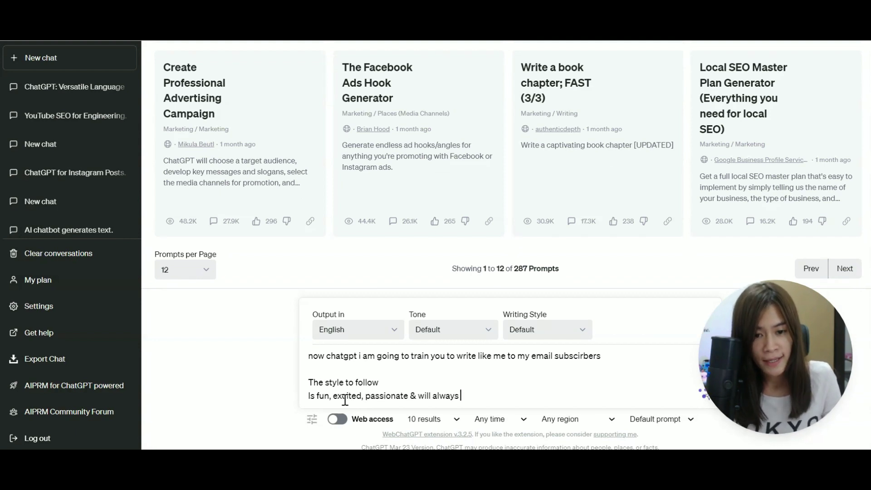
text( end with a great q)
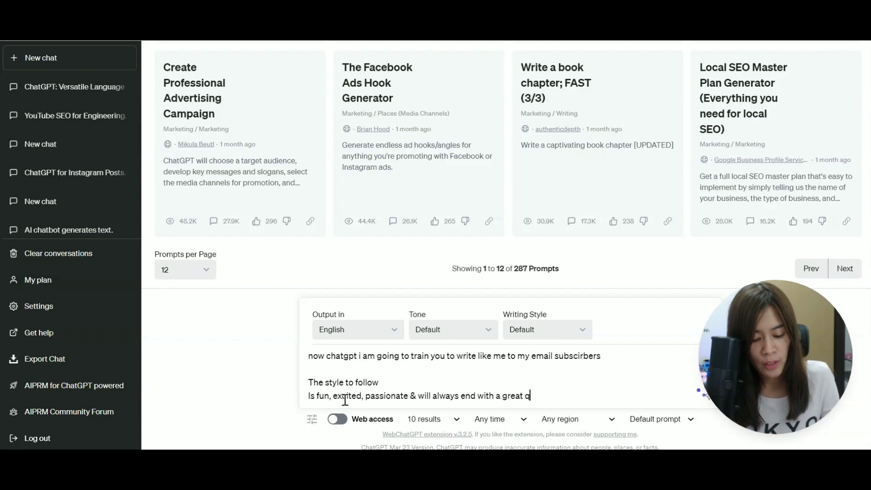
text(uote to make poepl)
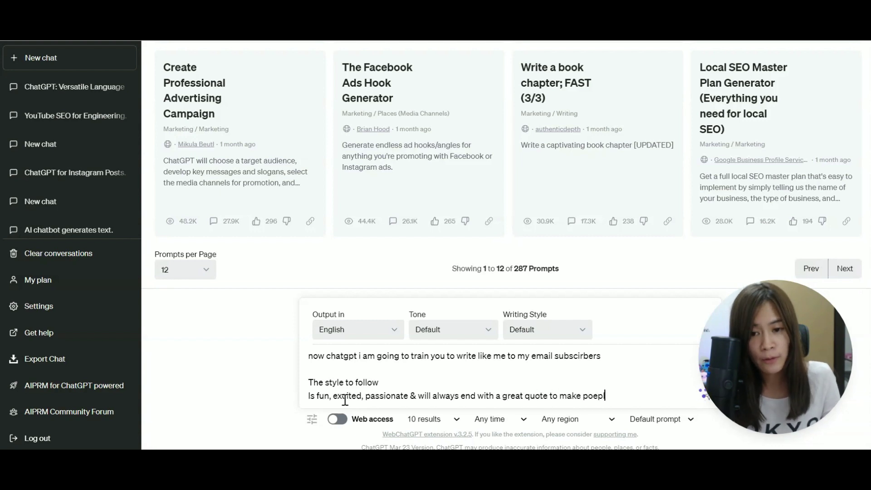
text( laugh, it can )
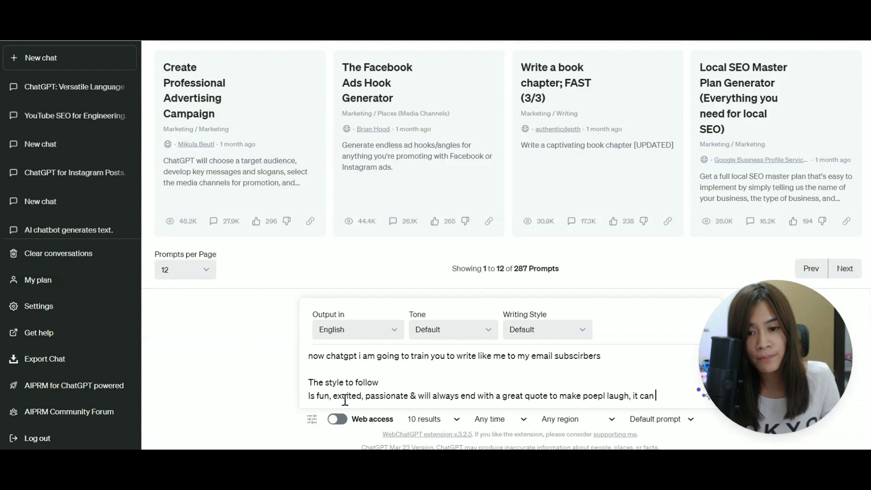
text(be a joke o)
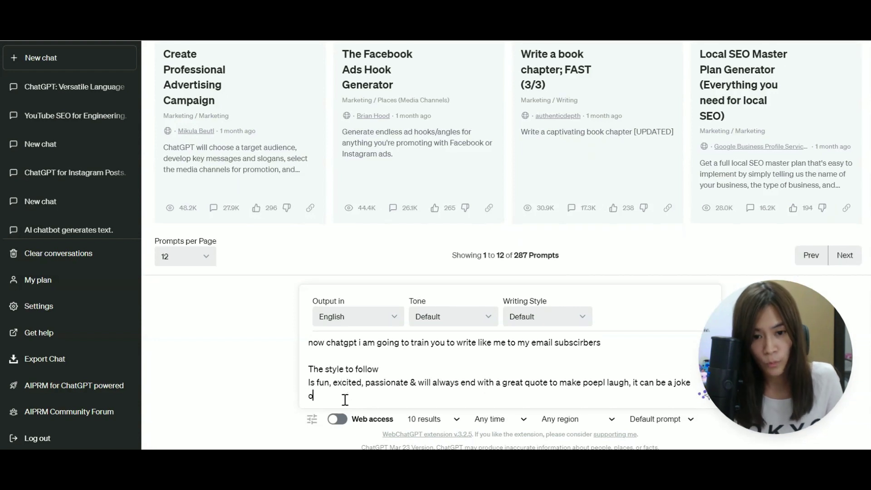
text(r a quote)
key(shift+Return)
key(shift+Return)
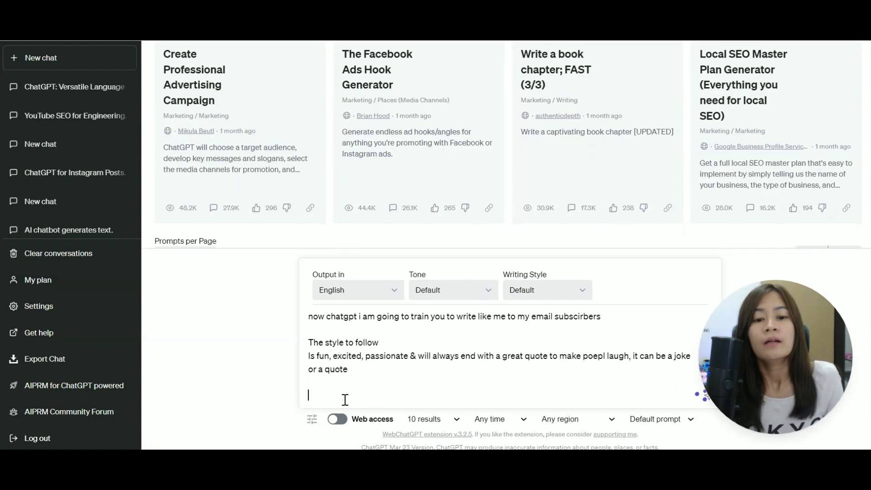
text(and i alway)
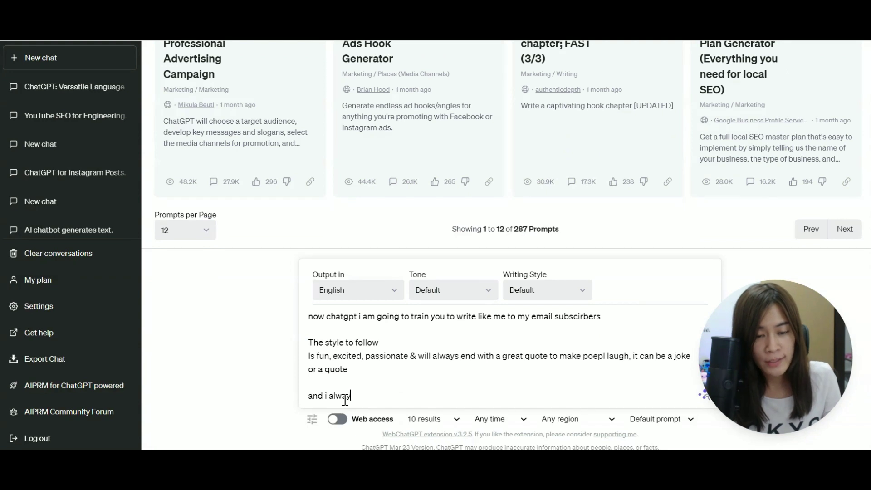
text(s refer my ema)
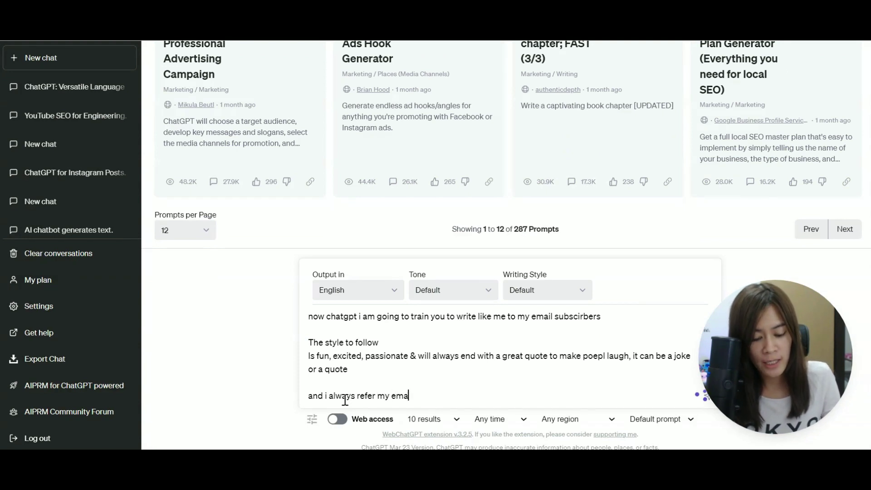
text(il subscirbers as FAMI)
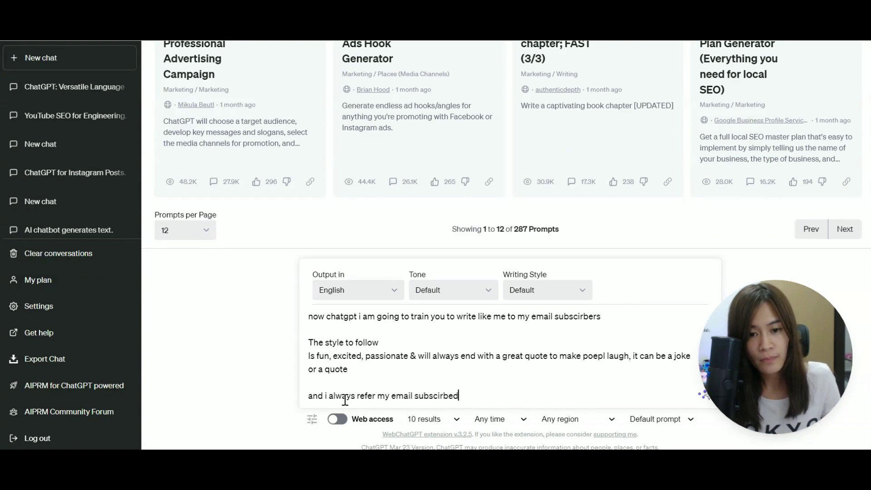
text(LY)
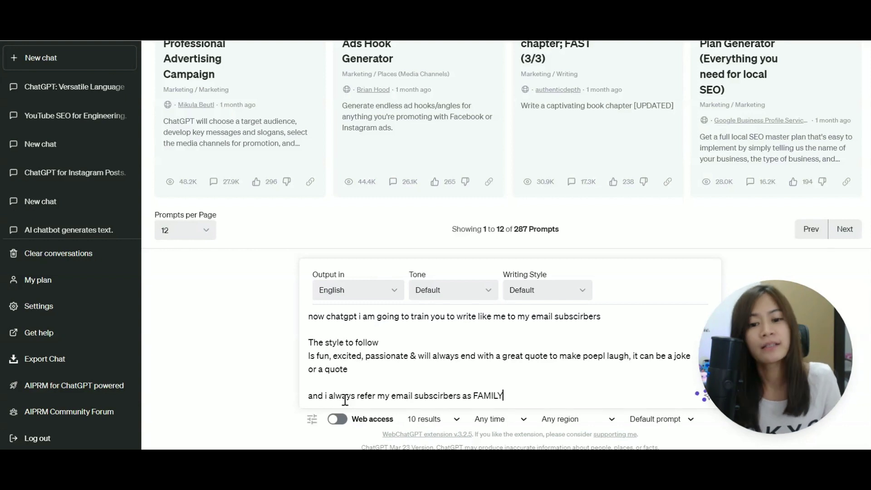
key(shift+Return)
key(shift+Return)
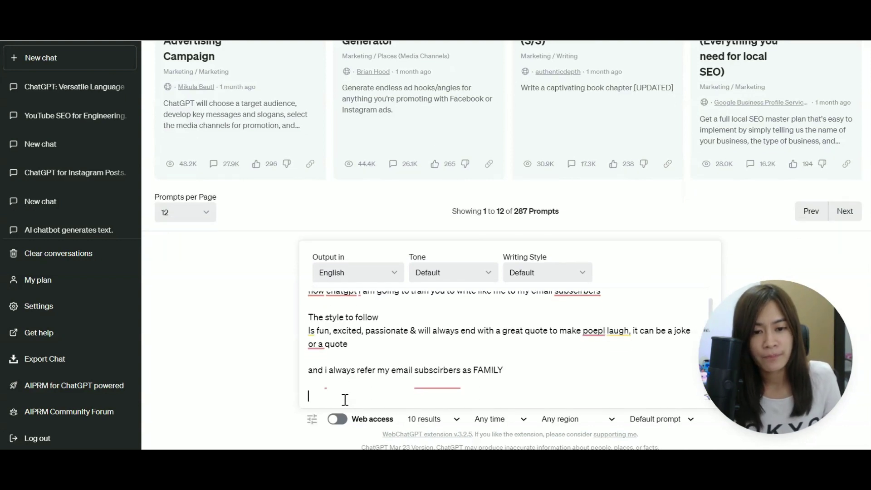
text(the greet)
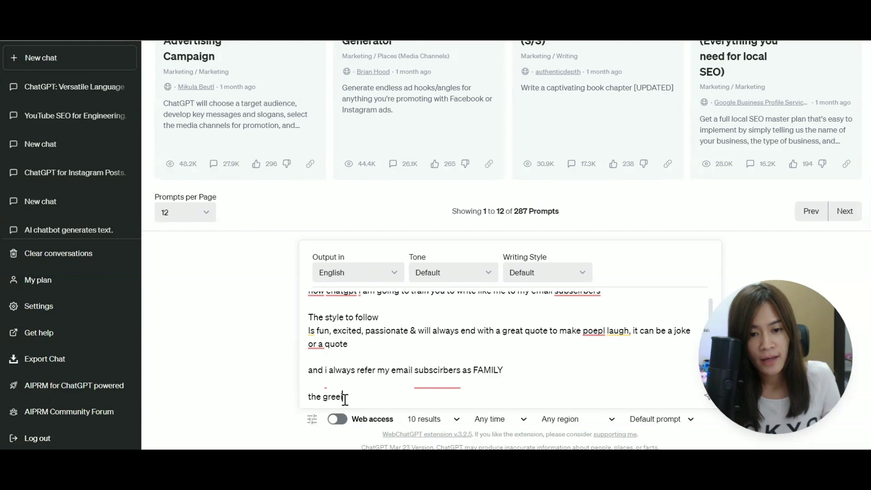
text(ings have to f)
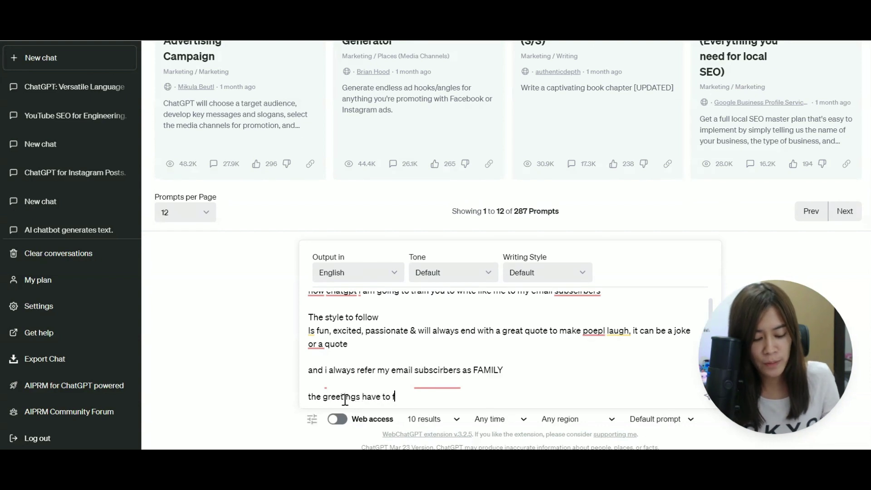
key(BackSpace)
text(be fun & clear)
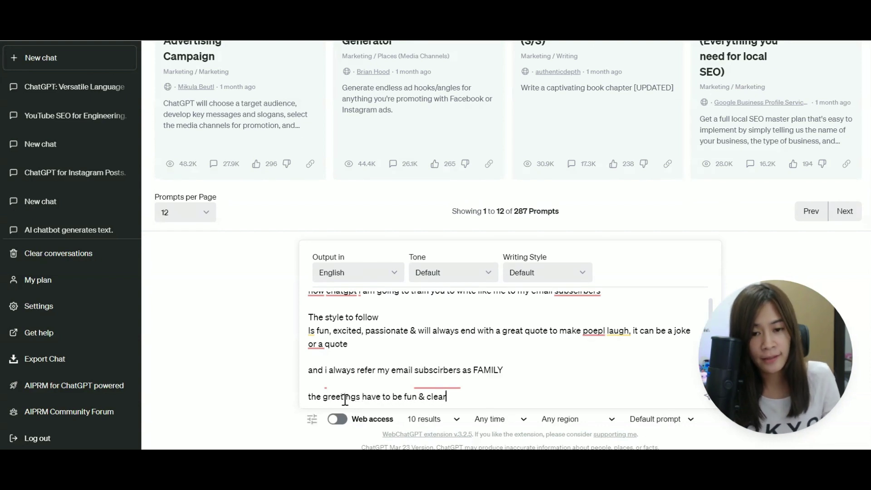
key(shift+Return)
text(my writing is )
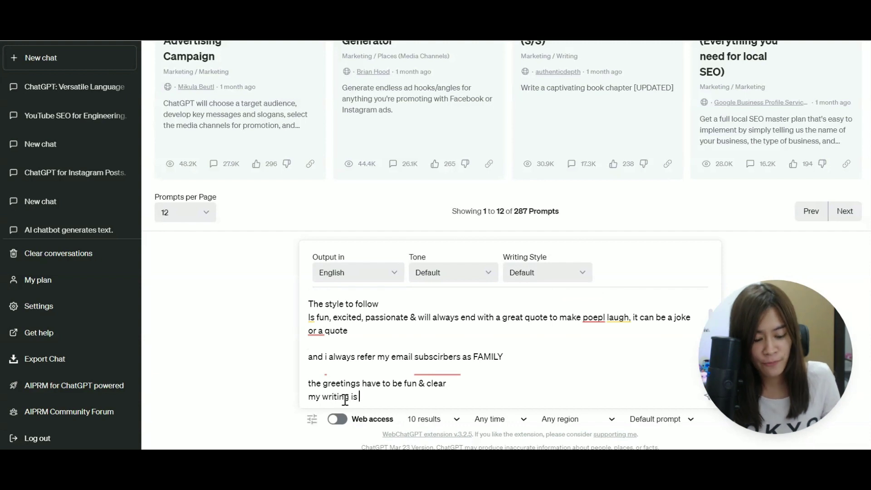
text(very informal )
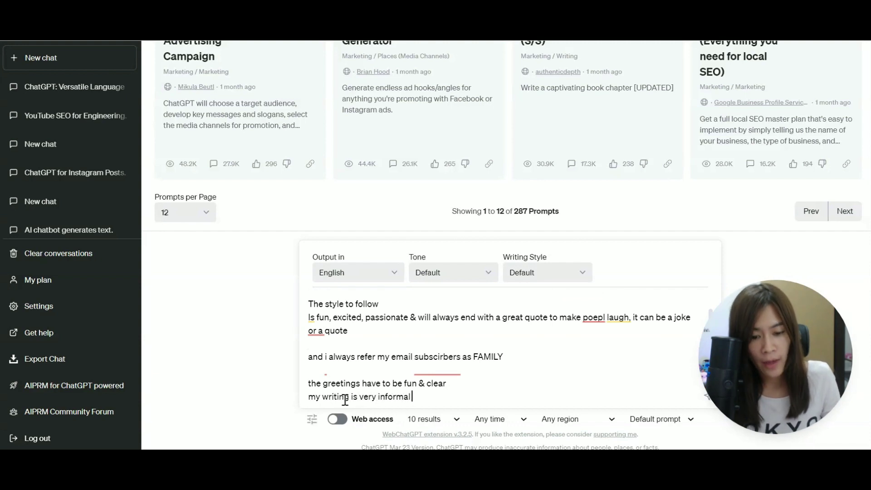
text(and it has t)
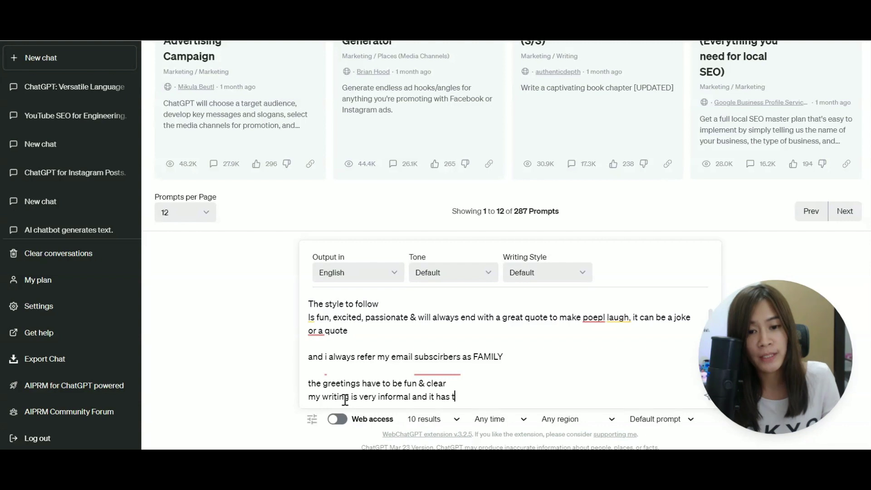
text(o be conversational style)
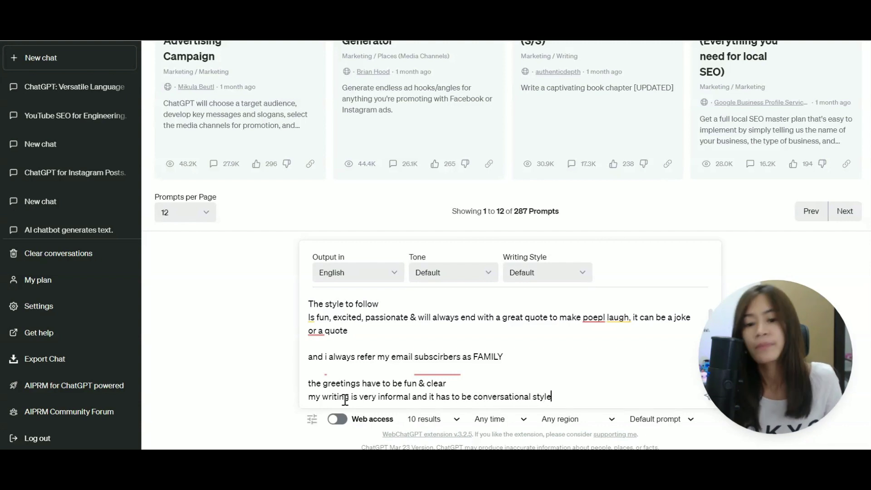
key(shift+Return)
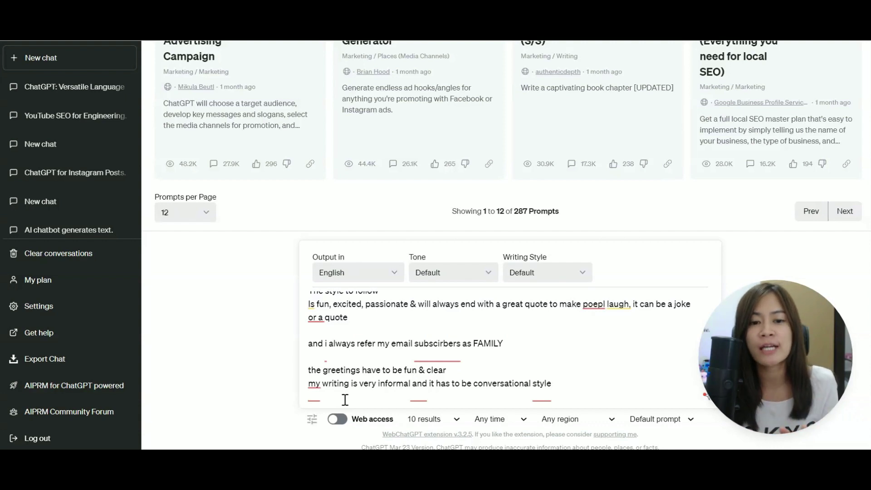
Step: Add a line asking to also include relevant emoji, then begin a new line with 'Can u try'
scroll(365, 356, up, 2)
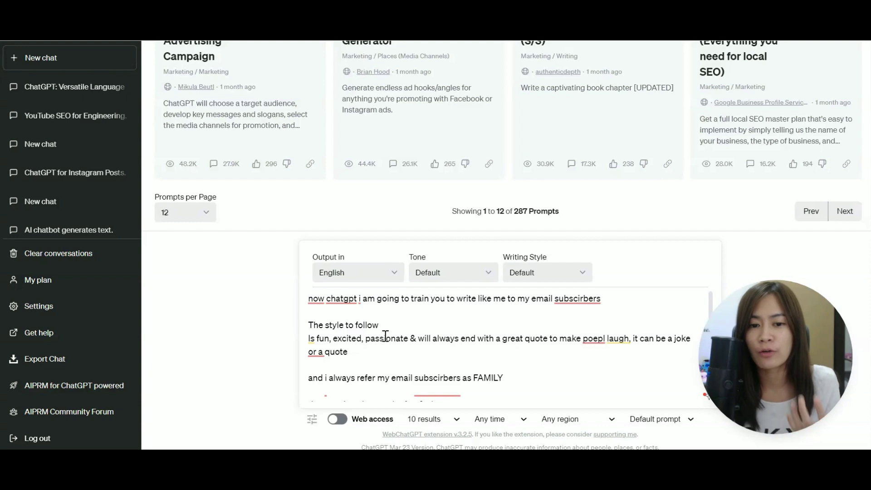
scroll(394, 324, down, 2)
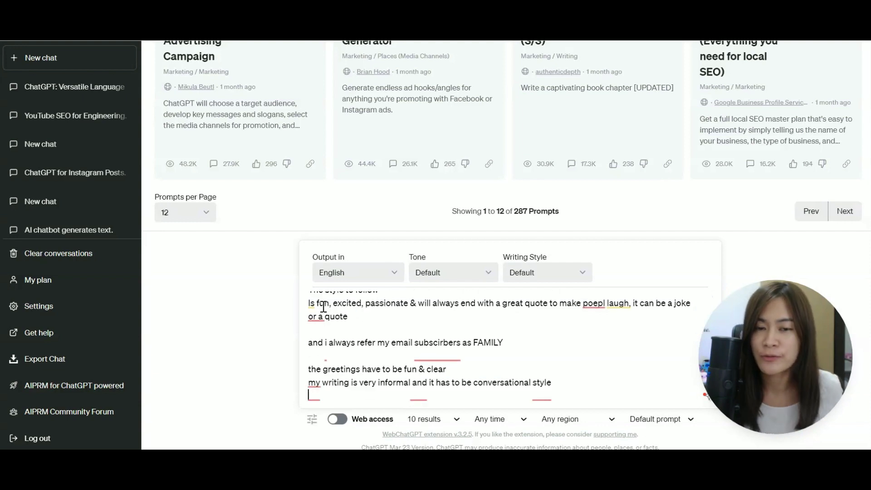
drag(320, 303, 417, 321)
click(572, 330)
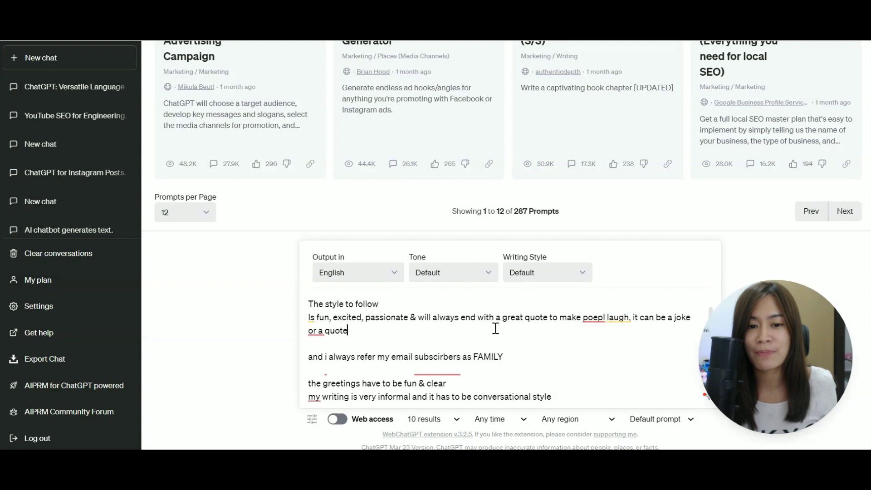
scroll(517, 352, down, 1)
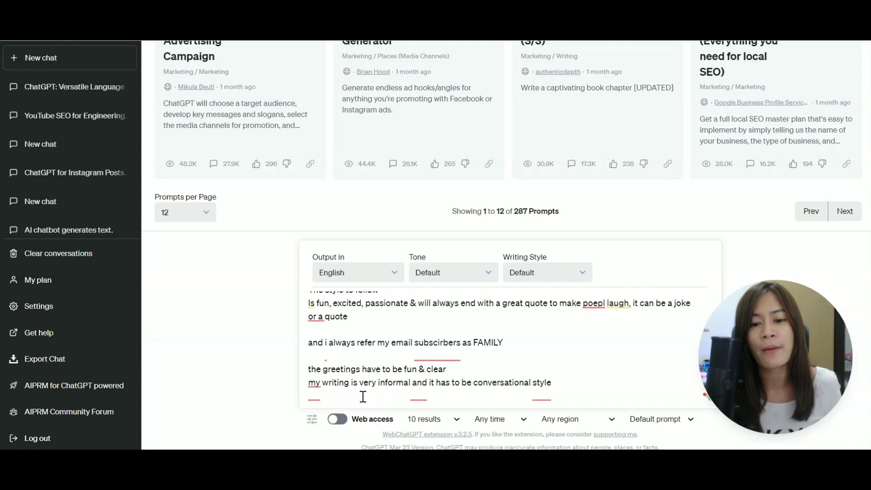
click(562, 387)
key(shift+Return)
key(shift+Return)
text(And al)
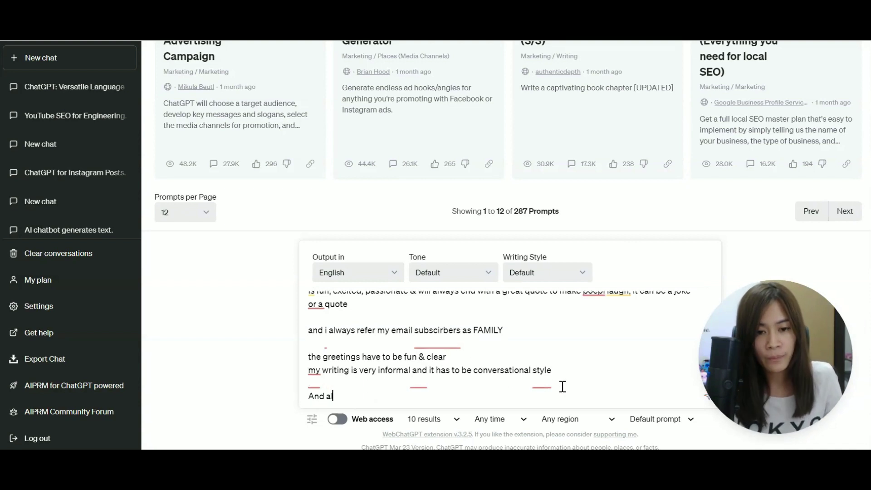
text(so cinlude relevan)
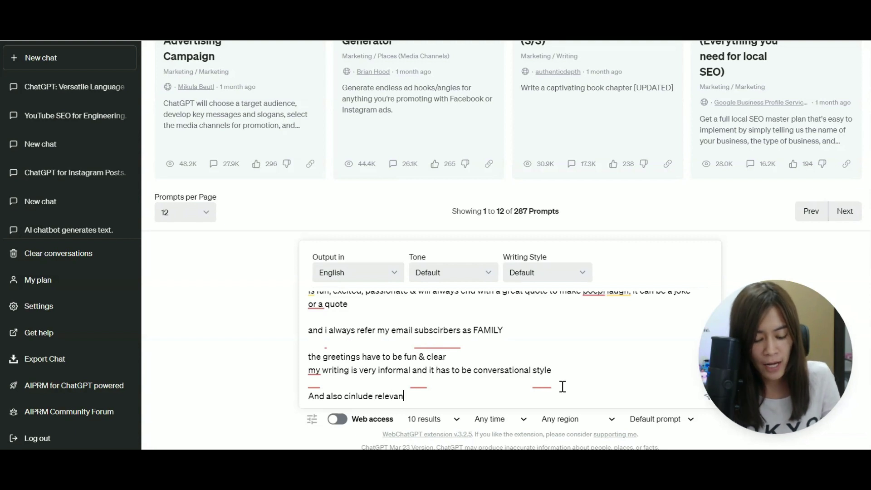
text(t emoji)
key(shift+Return)
key(shift+Return)
text(Can u try)
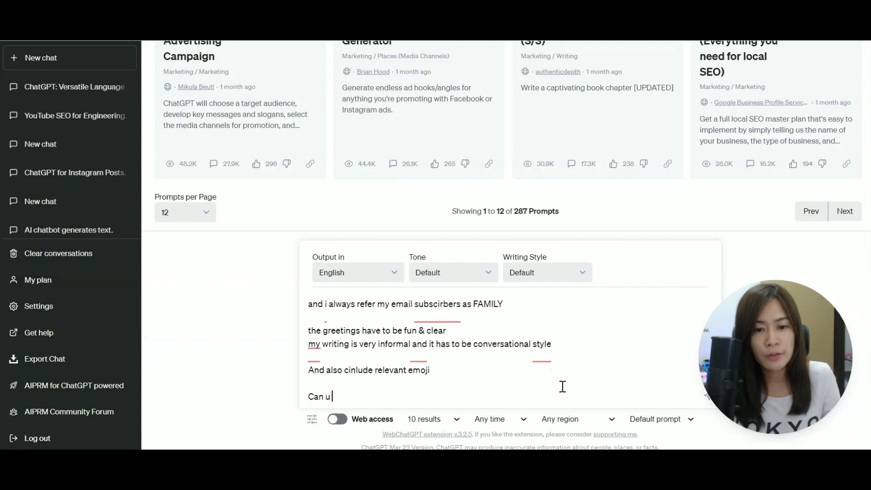
Step: Wrap the style description in quotation marks, from the prompt's start to the emoji line
click(522, 374)
text(")
scroll(408, 354, up, 2)
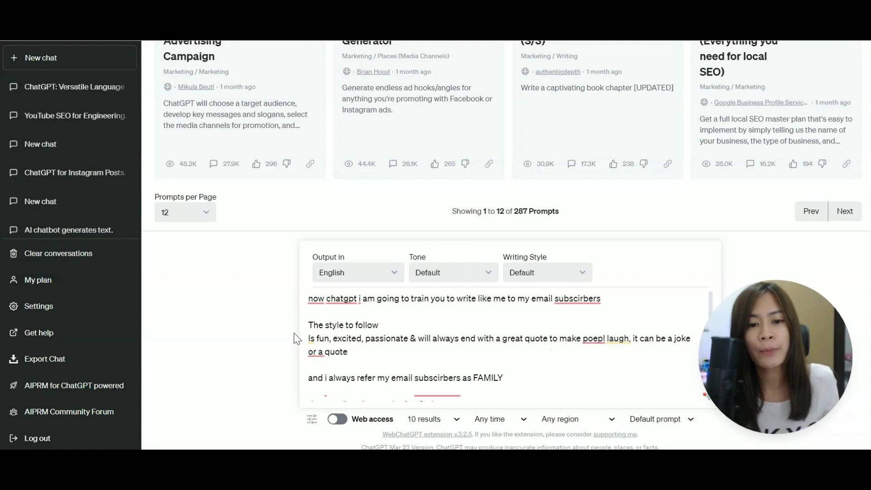
click(308, 300)
text(")
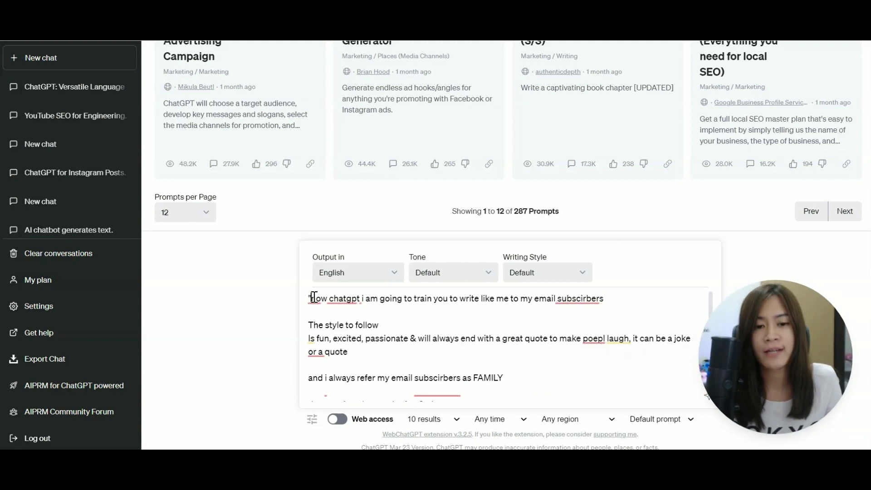
scroll(454, 341, down, 2)
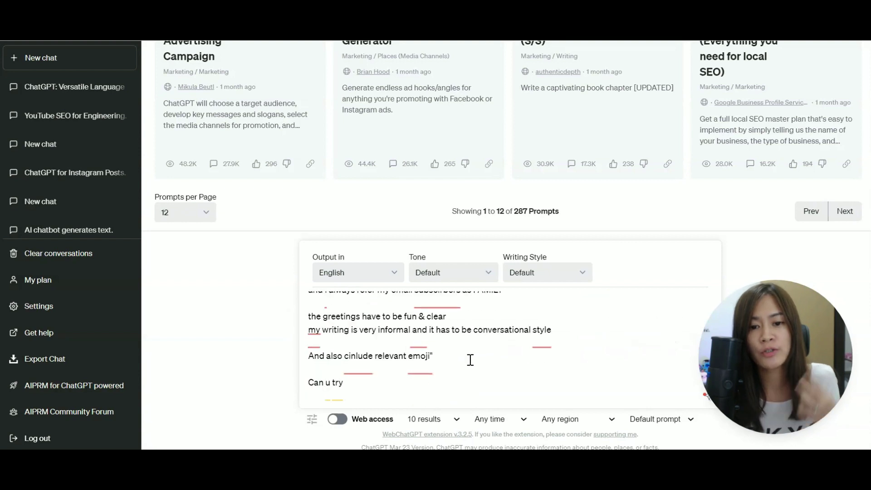
Step: Ask for one update email announcing the new free ChatGPT course, ending with a funny joke
click(439, 387)
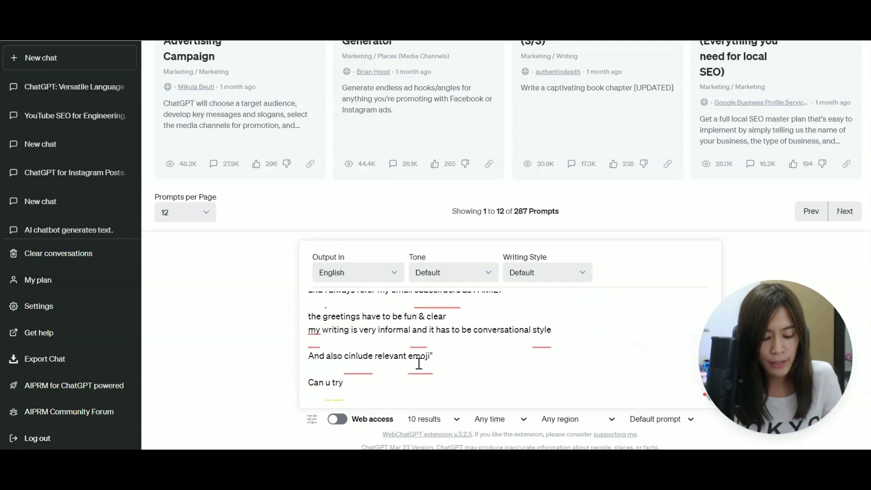
text(to write 1)
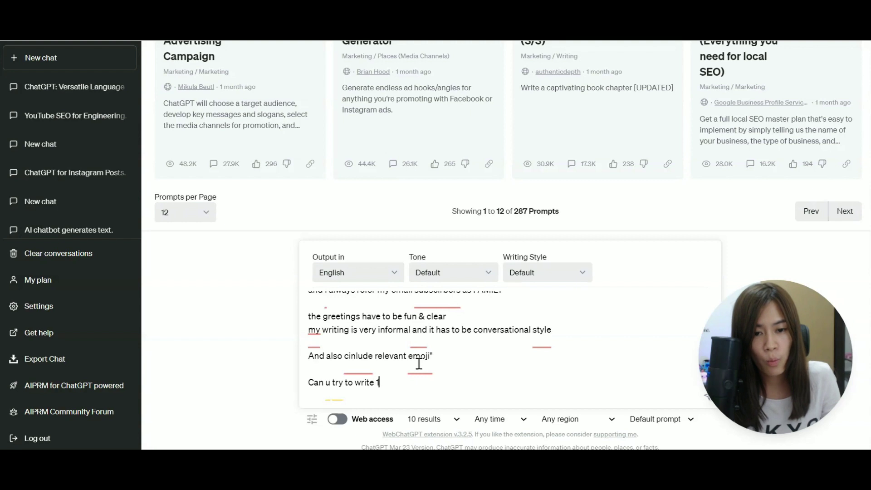
text( email jus)
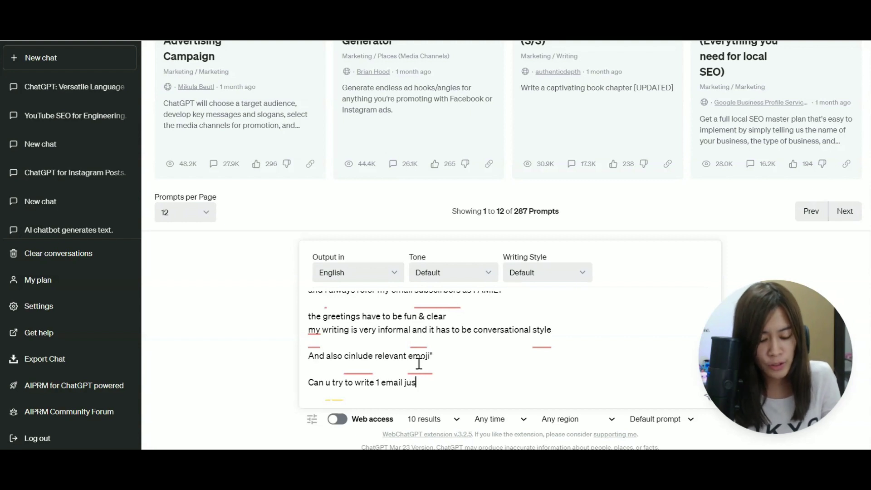
text(t a general ujpdate )
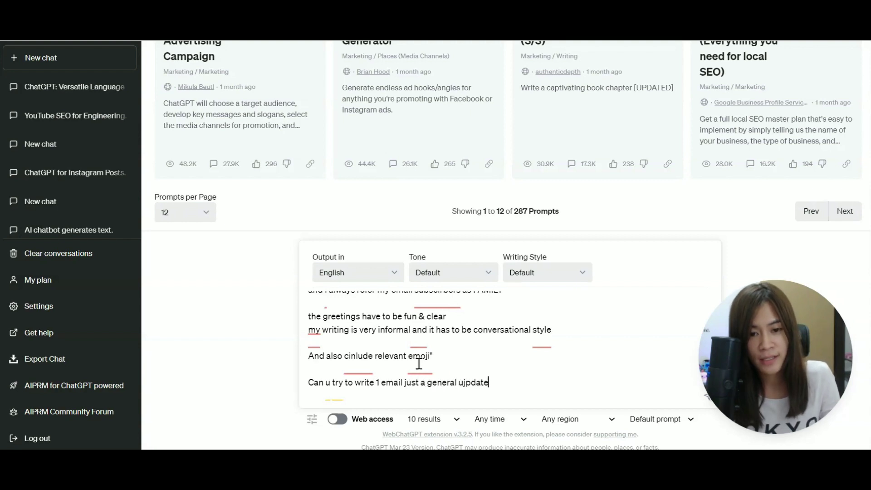
text(to my subs)
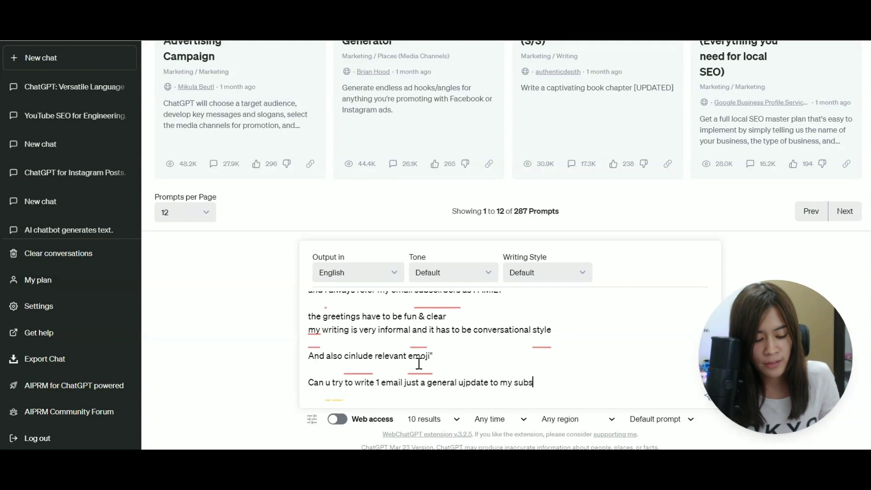
text(cribers that i rece)
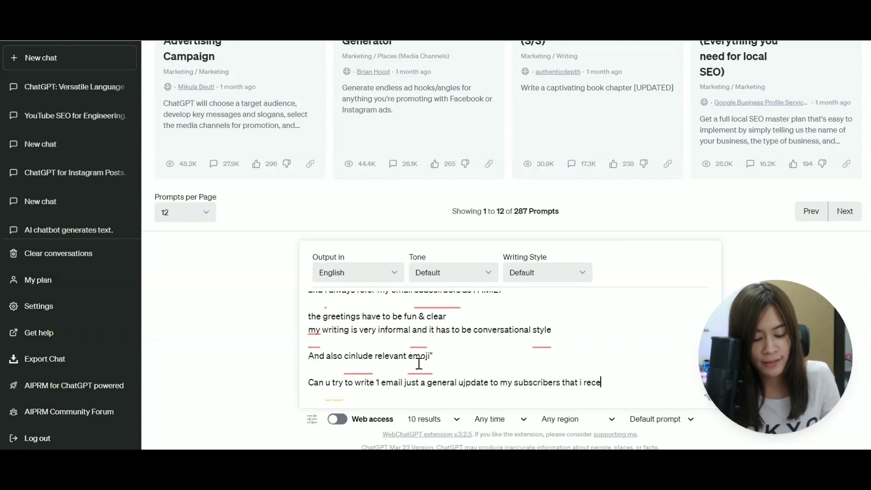
text(ntly launch th)
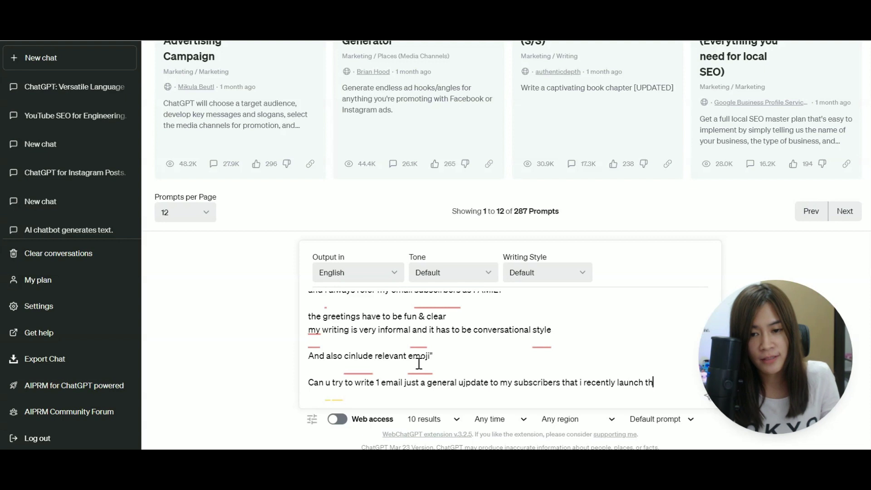
text(is fre course on)
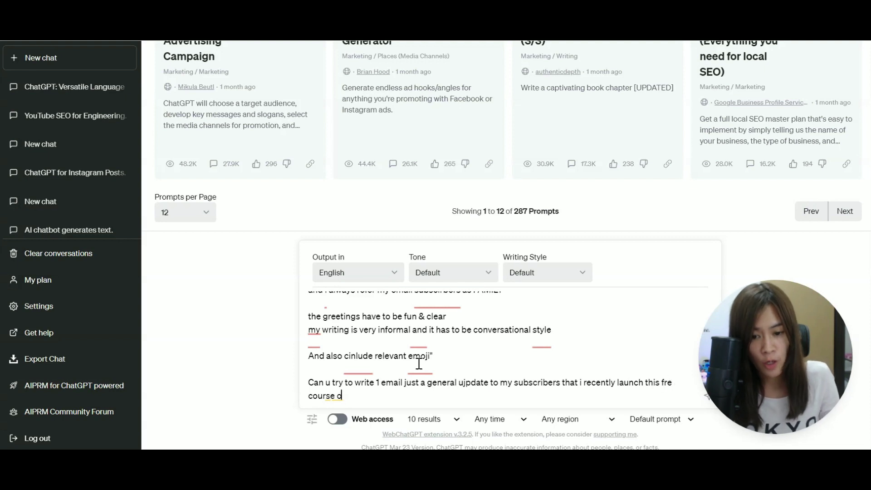
key(BackSpace)
key(BackSpace)
key(BackSpace)
key(BackSpace)
key(BackSpace)
key(BackSpace)
key(BackSpace)
key(BackSpace)
key(BackSpace)
key(BackSpace)
text(e)
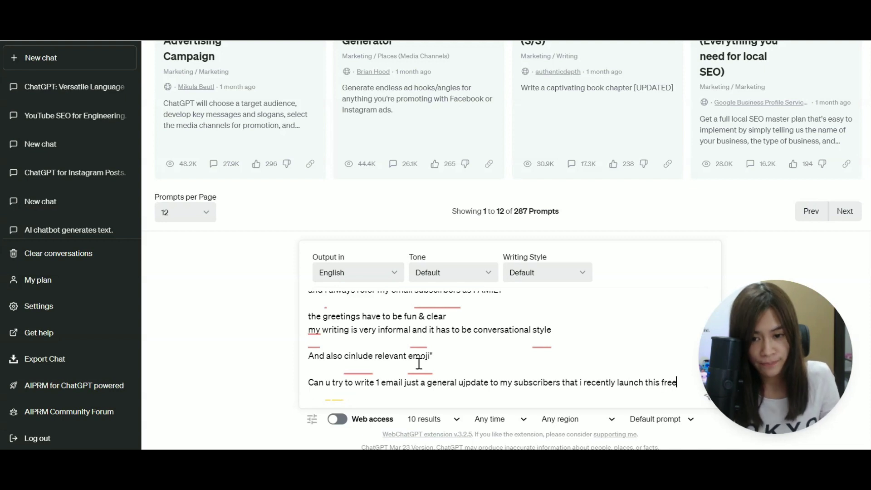
text( course on chat)
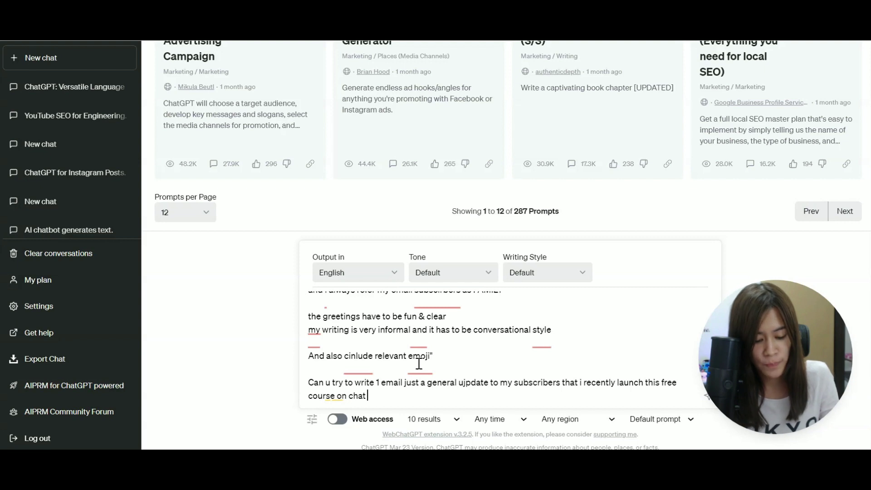
text( gpt s)
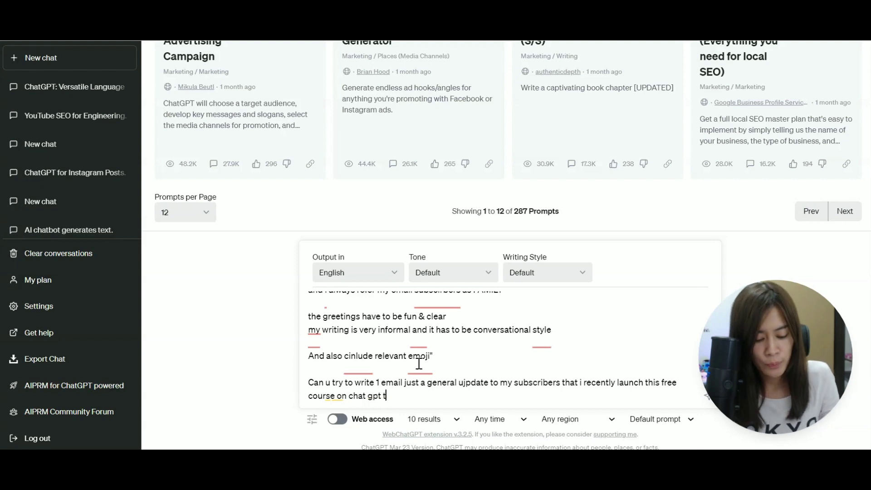
text(o to buil)
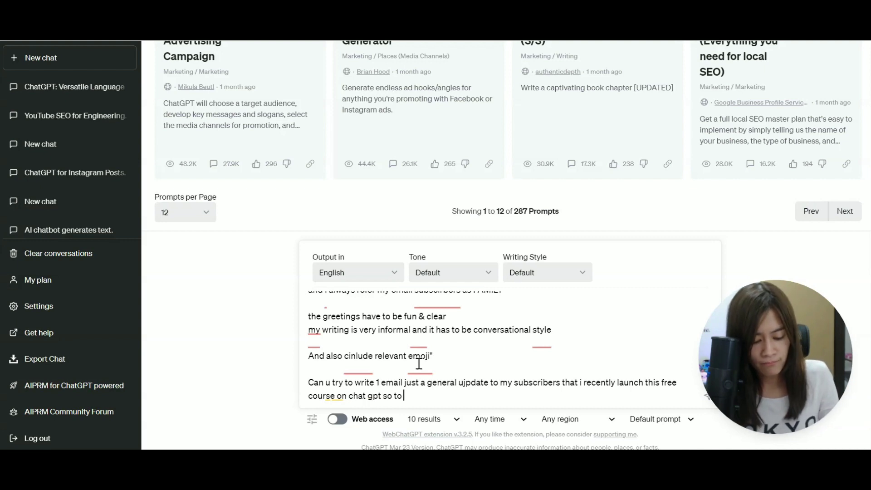
text(d them)
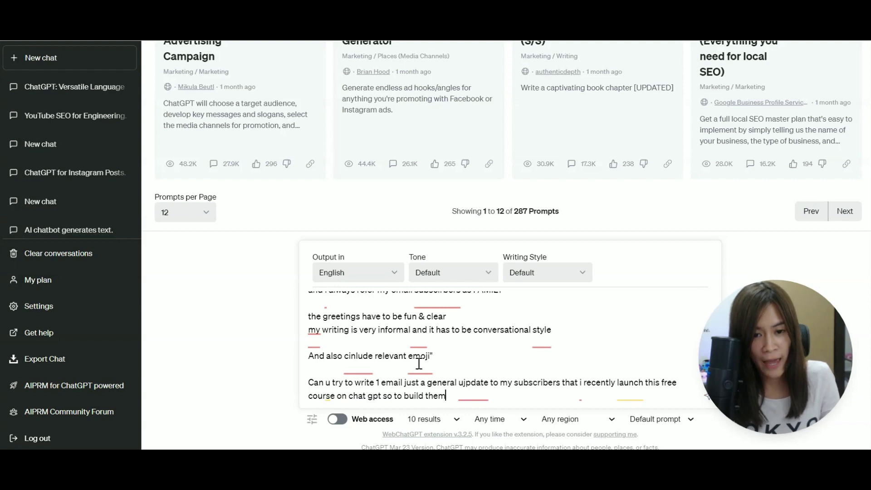
key(BackSpace)
text( e)
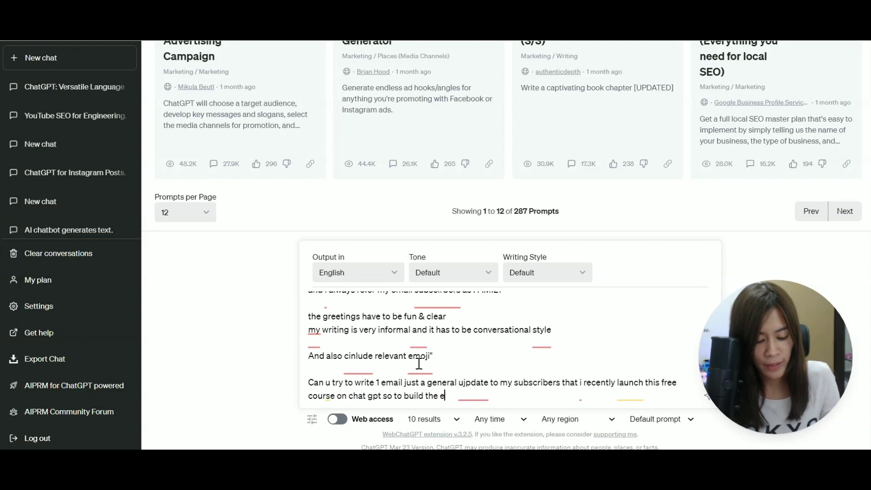
text(xcitement along the way)
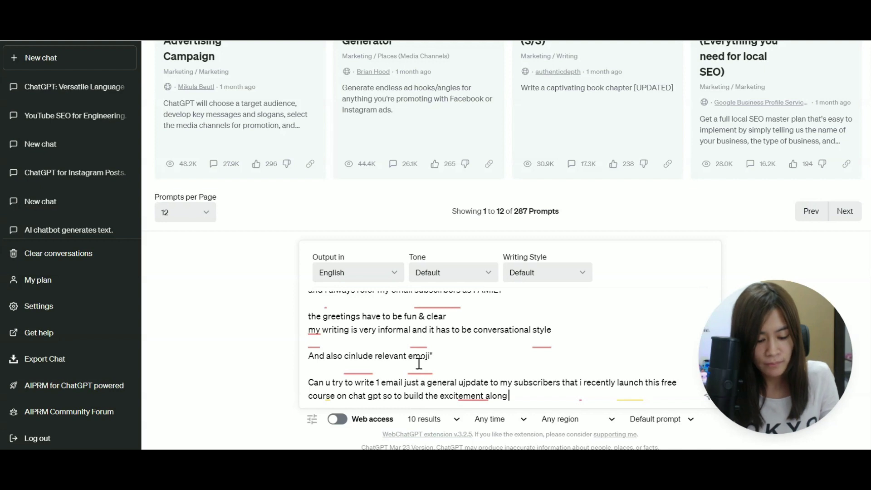
key(shift+Return)
key(shift+Return)
text(remember i want t)
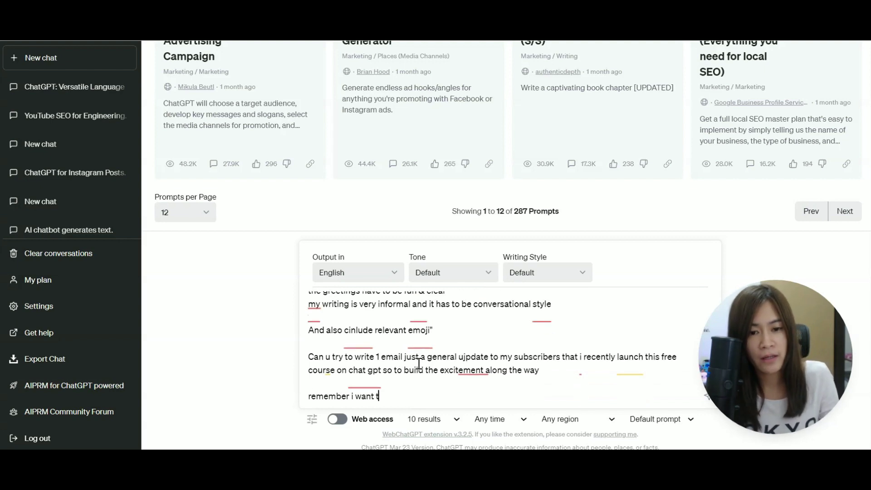
key(BackSpace)
text(a)
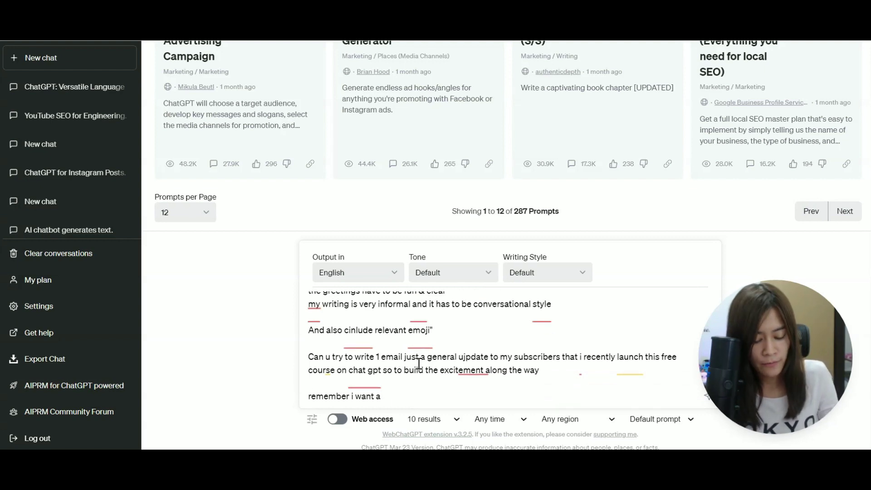
text( funny joke at th)
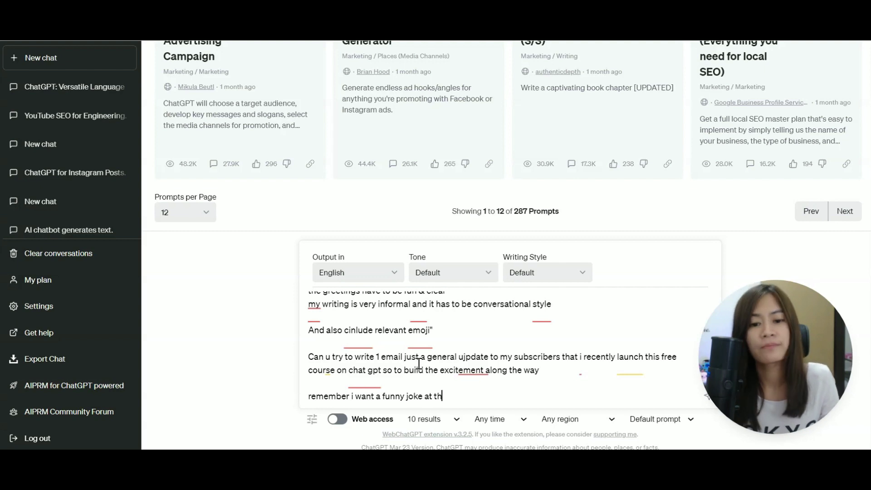
text(e end)
Step: Send the prompt and read through the generated course-announcement email ending with the atoms joke
key(Return)
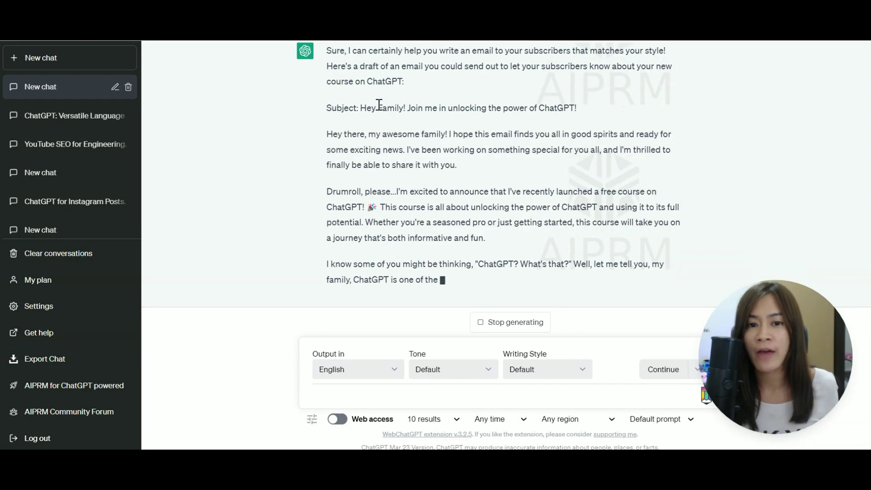
drag(380, 106, 404, 107)
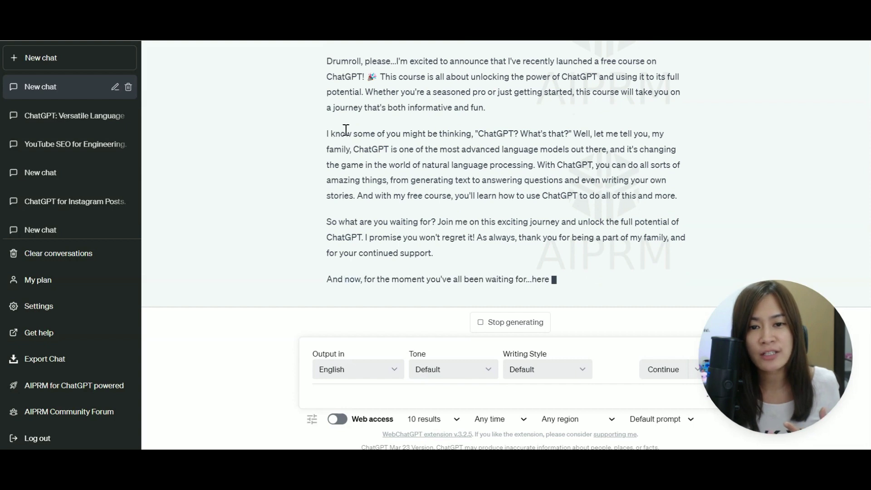
drag(331, 133, 574, 95)
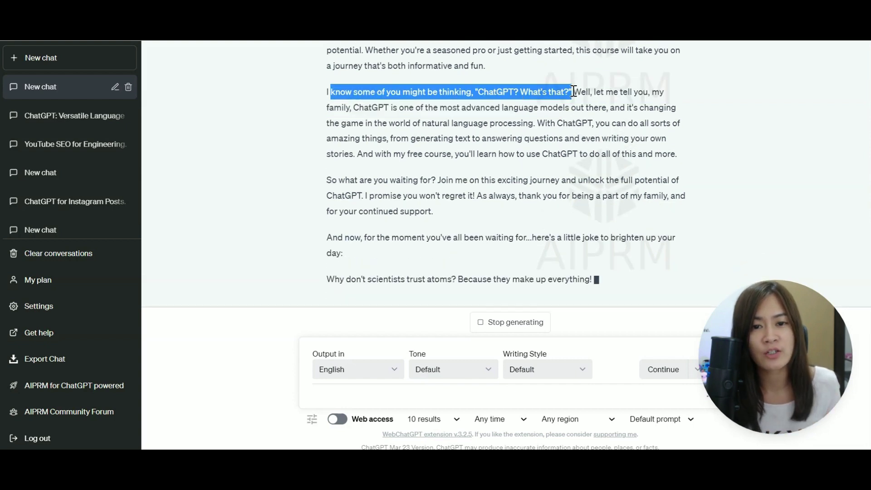
scroll(553, 118, up, 3)
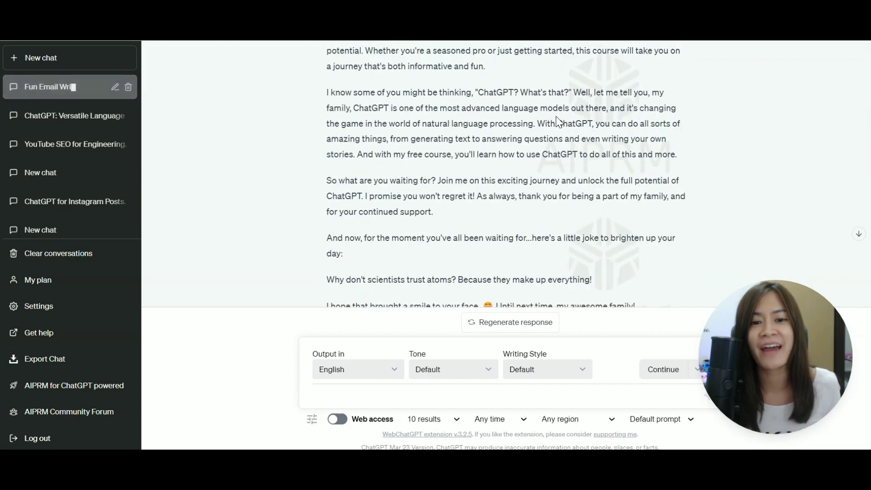
scroll(556, 116, down, 3)
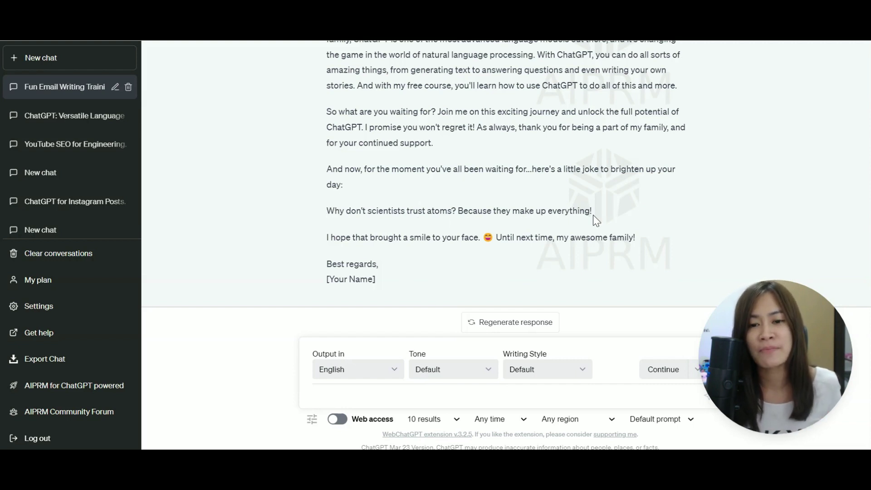
Step: Tell ChatGPT the email is good but ask for a different closing joke
click(544, 394)
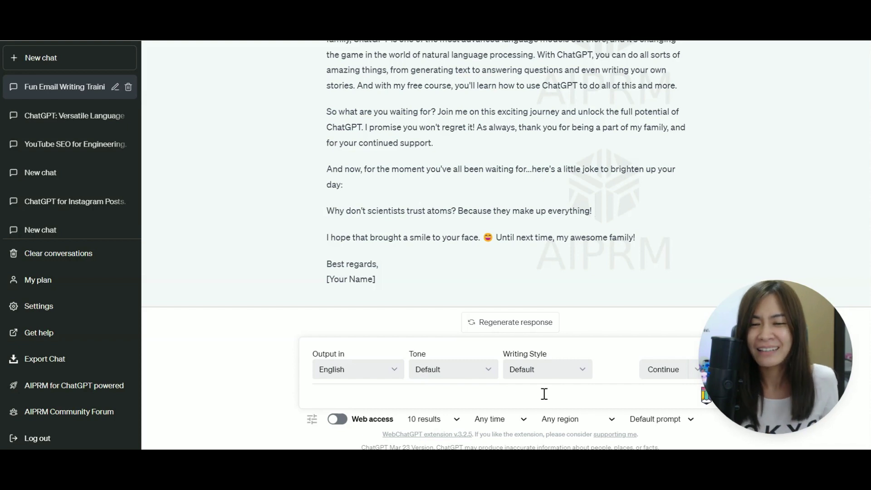
text(o)
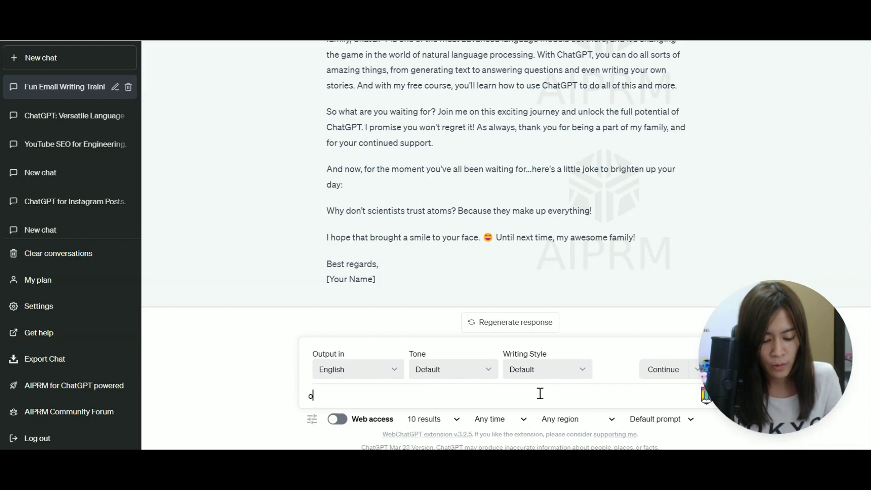
text(kay so chat gpt i)
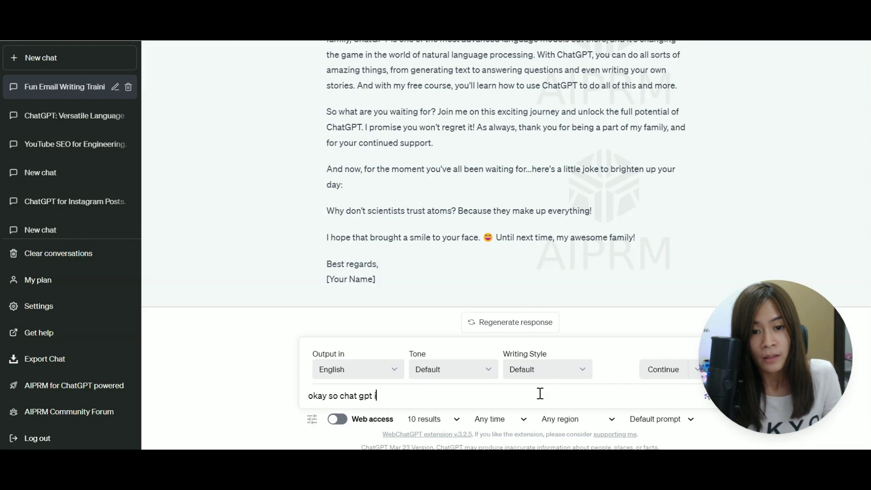
text(t's good j)
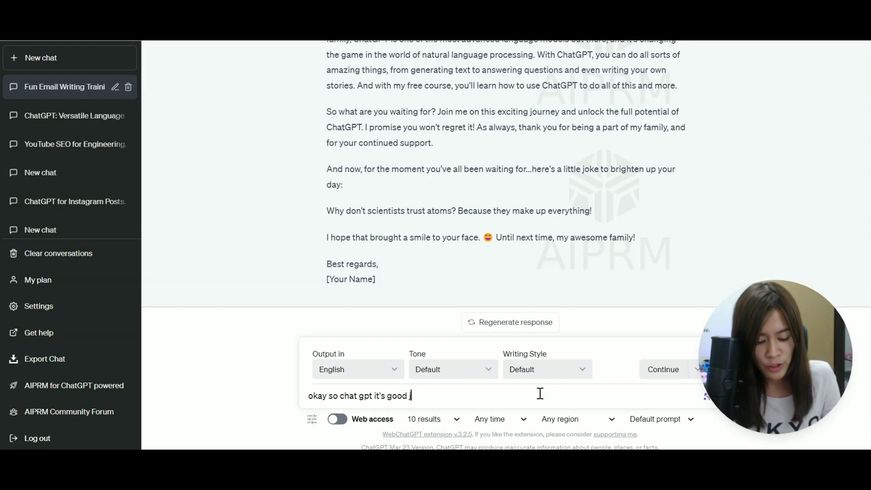
text(ust that i didnt like )
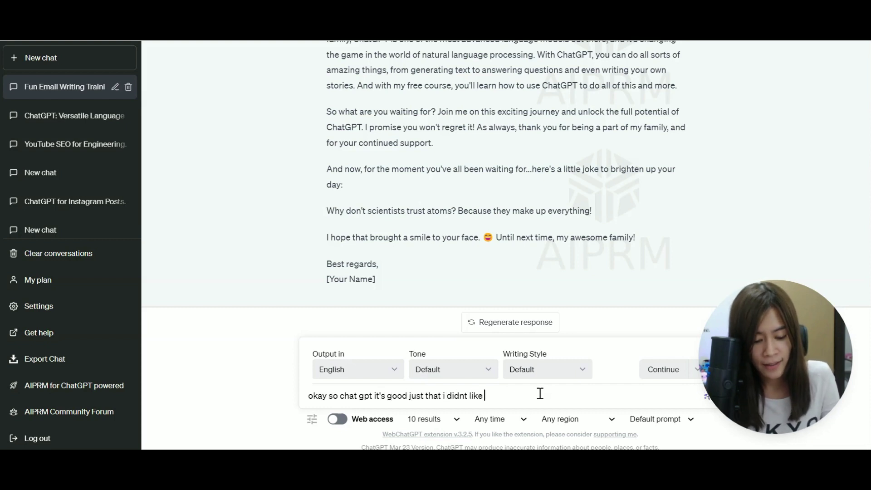
text(the joke at the en)
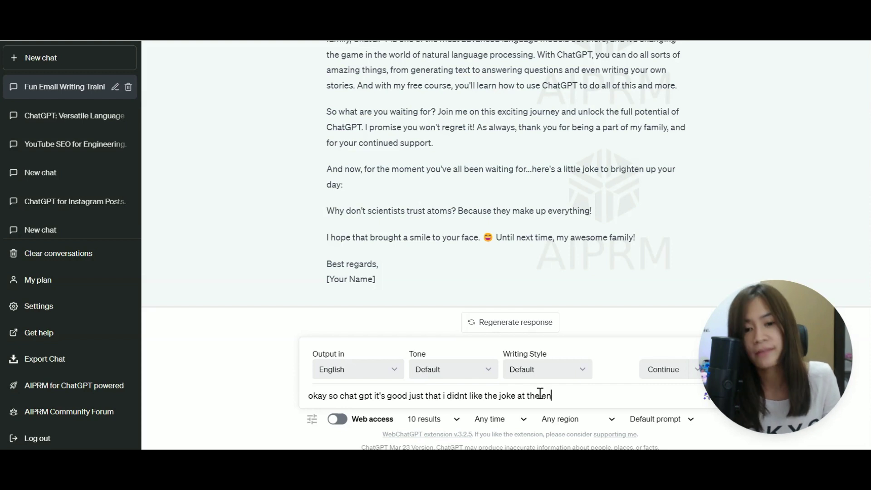
text(d, can u try a)
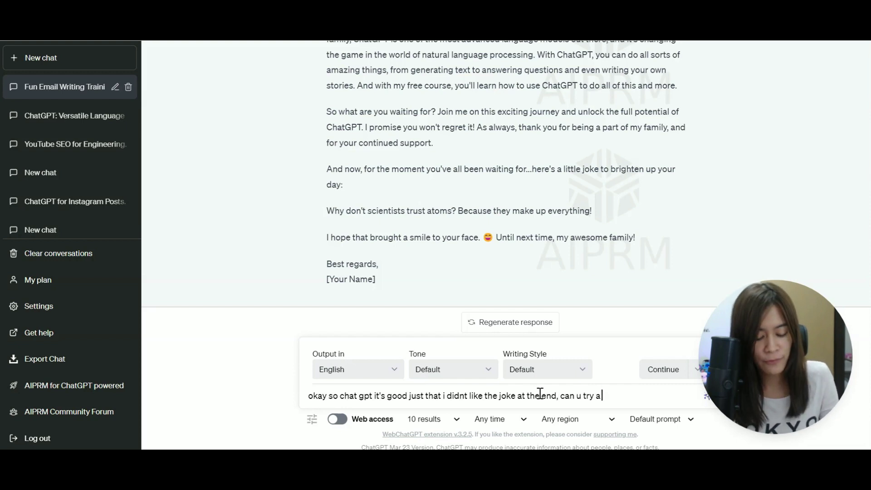
text( different ones)
key(Return)
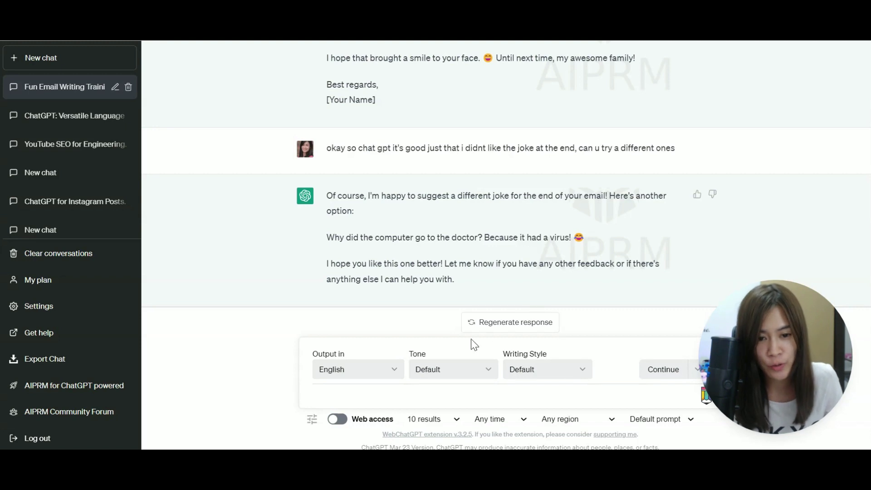
Step: Request a joke teasing subscribers to watch for your next free-course emails, and read the ladder joke
text(hange to an)
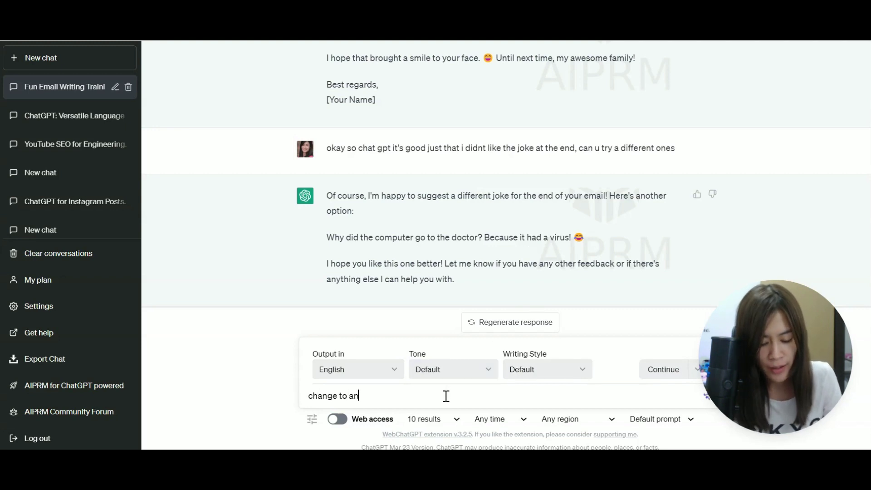
text(other joke)
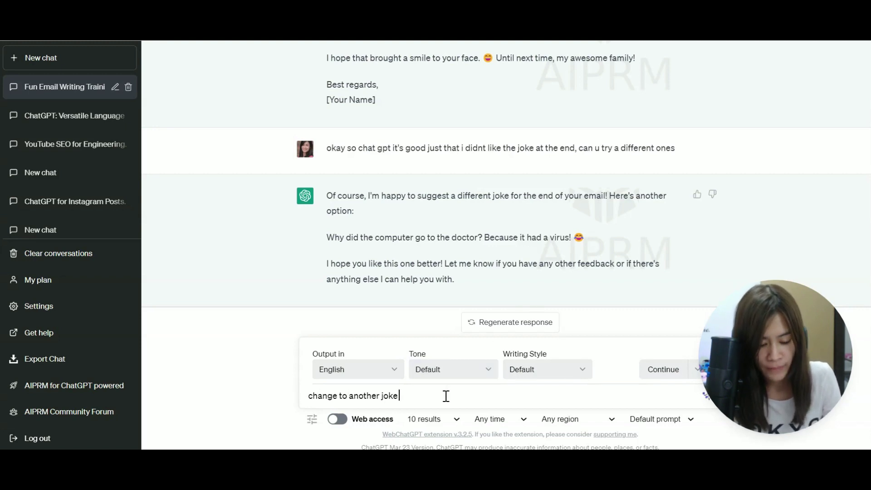
text( to tease them)
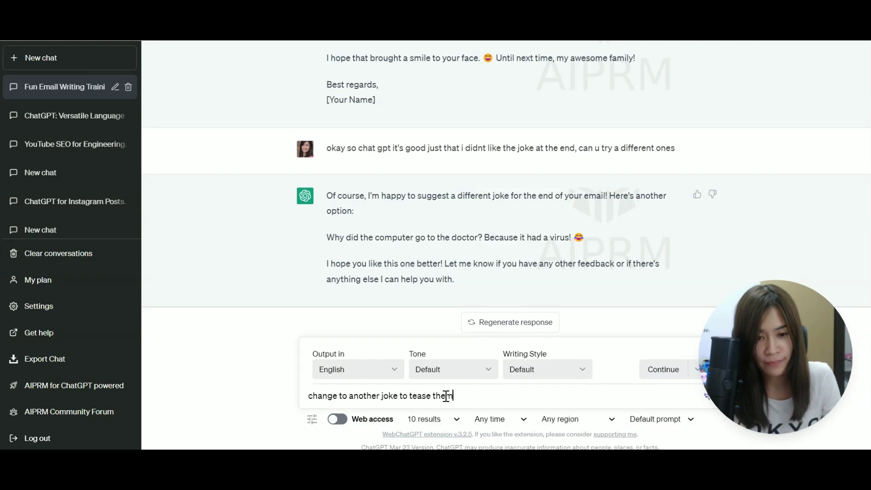
text( that)
text( why they s)
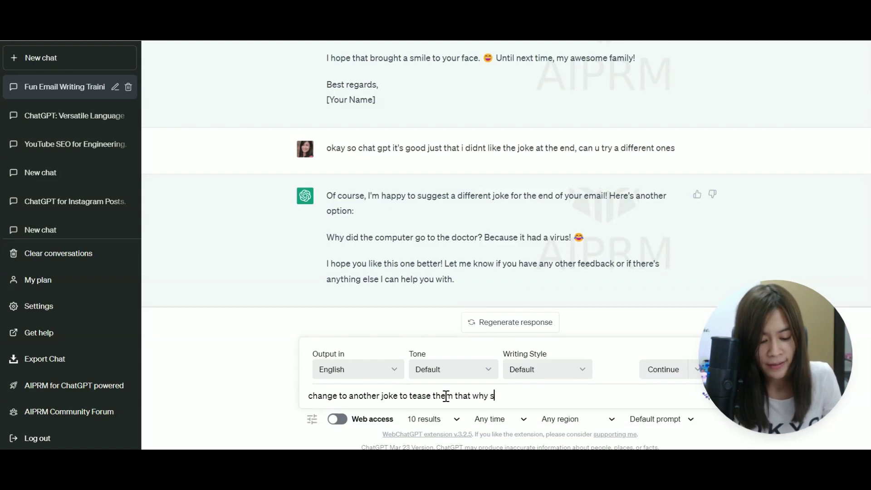
key(BackSpace)
text(they should be ch)
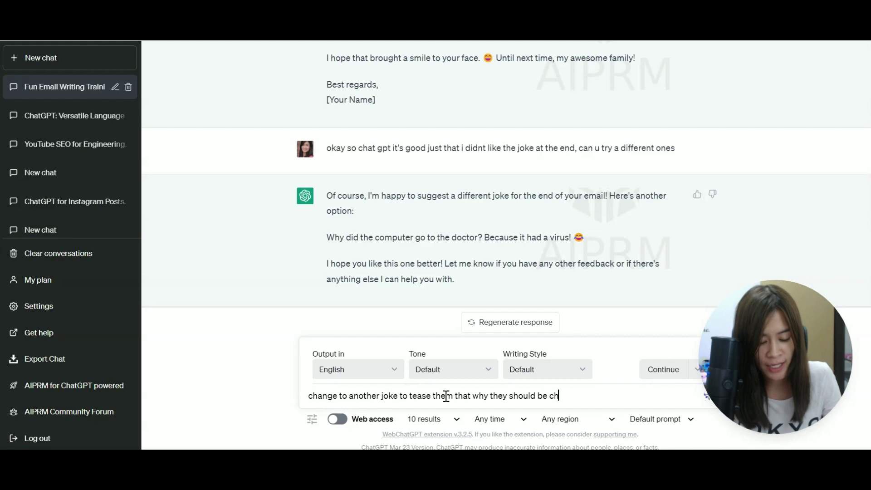
text(ecking out my next)
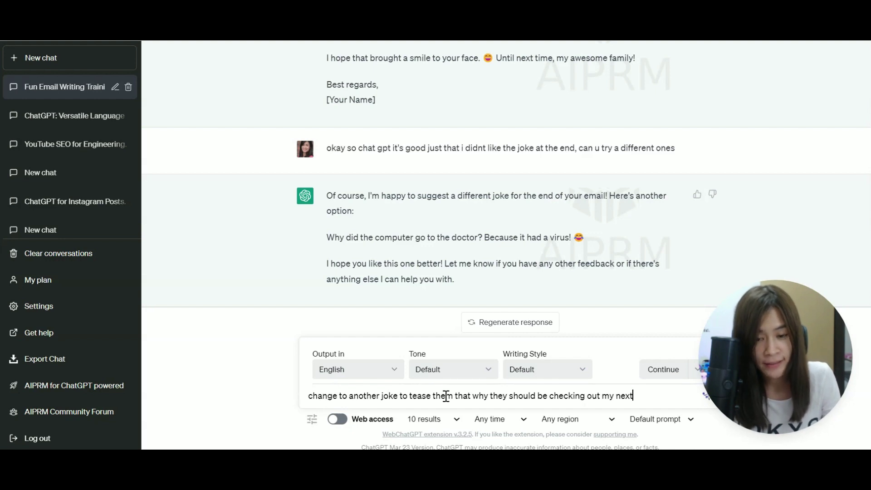
text( emails about the free course)
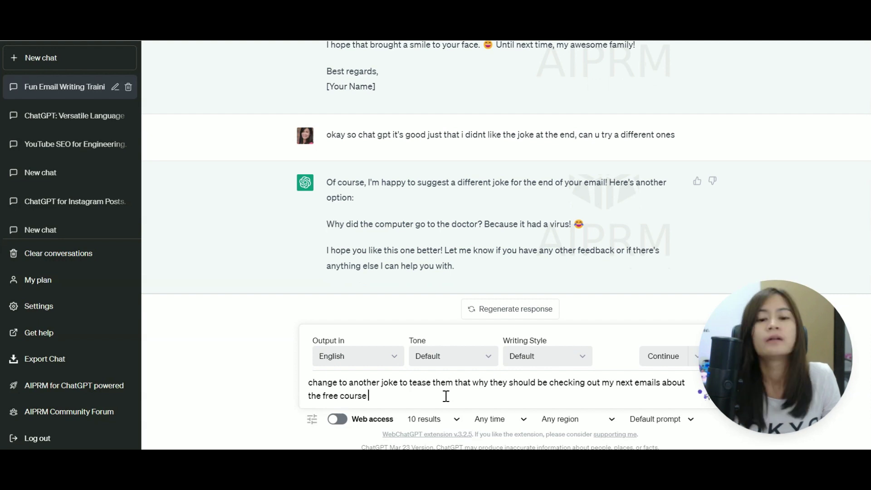
key(Return)
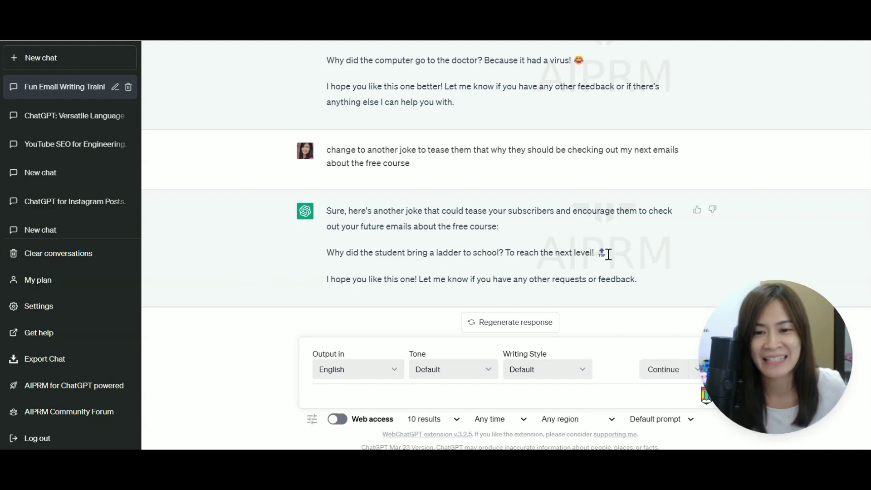
drag(607, 252, 525, 250)
click(503, 255)
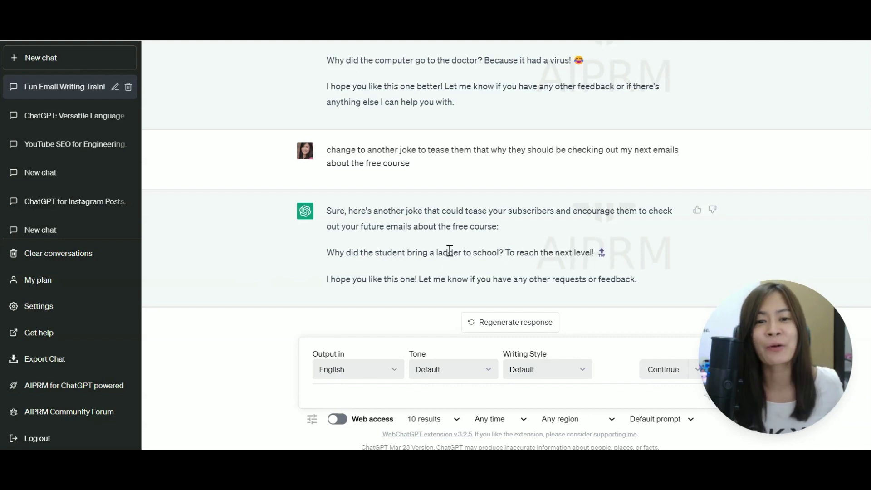
scroll(449, 251, up, 2)
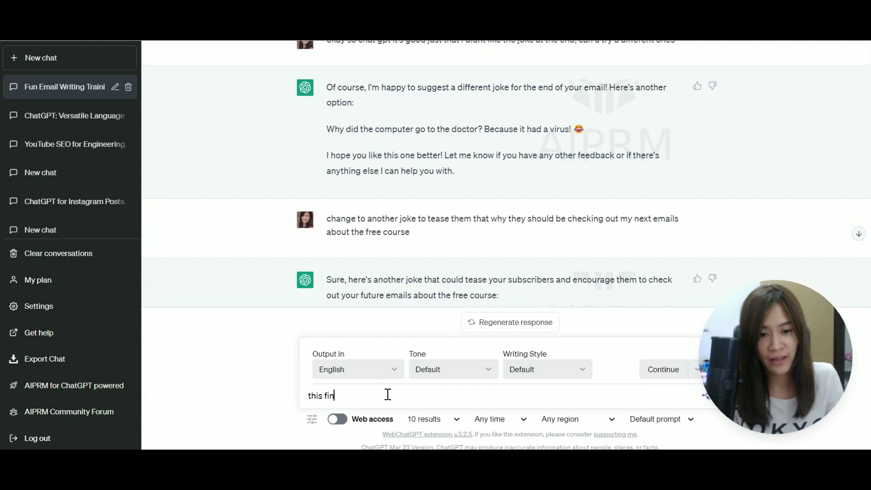
Step: Approve the joke and ask to merge it into the earlier email, more conversational, informal and exciting
text(fine)
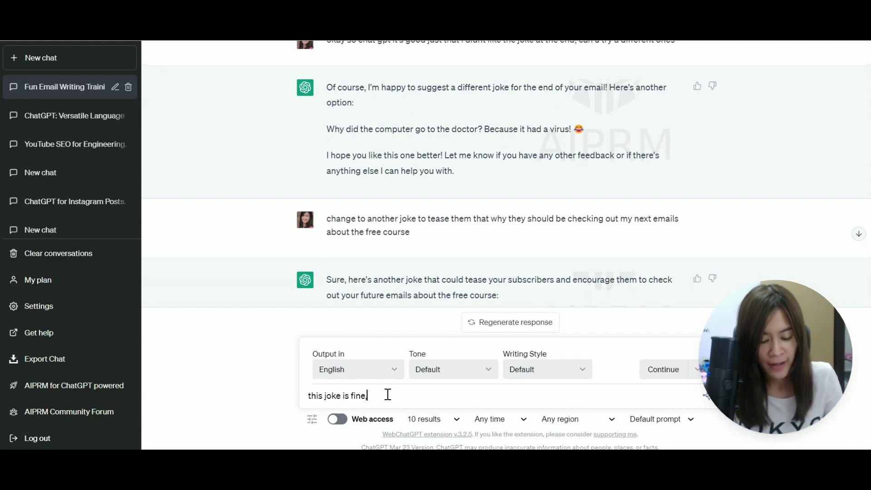
text(, now can u combine)
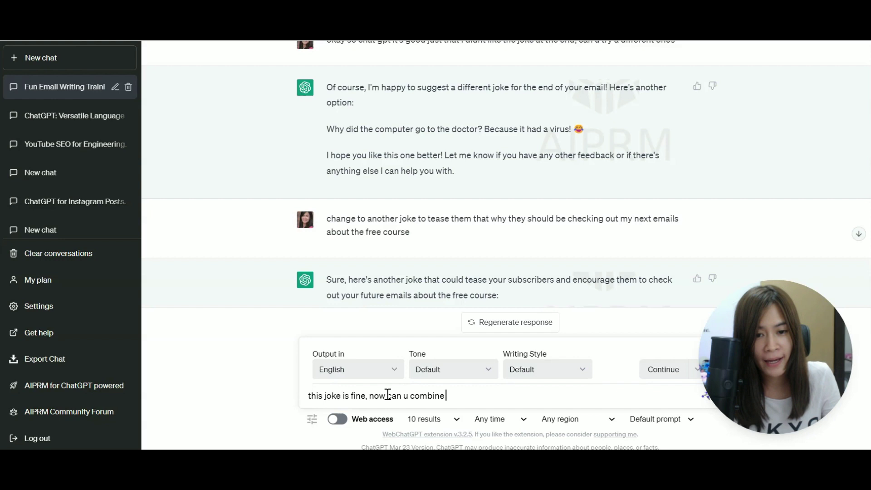
text( my email)
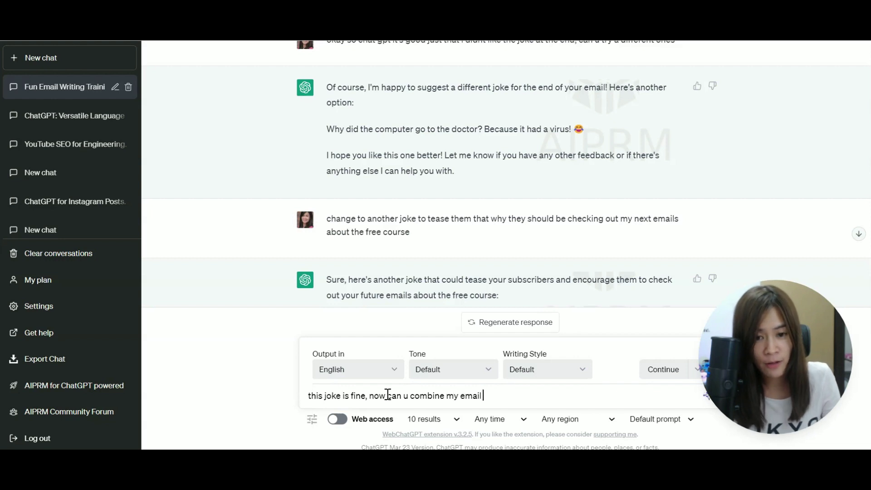
text( contant)
text(nt that )
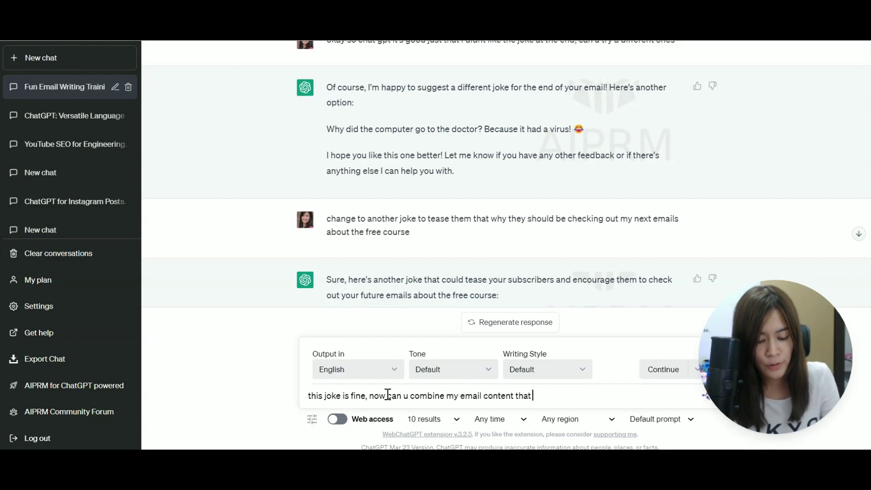
text(u have written ab)
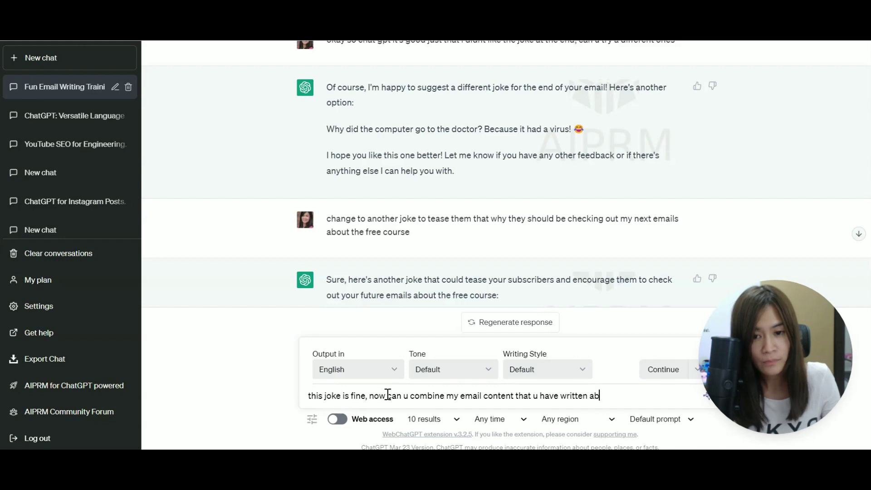
text(ove with this joke)
key(shift+Return)
key(shift+Return)
text(A)
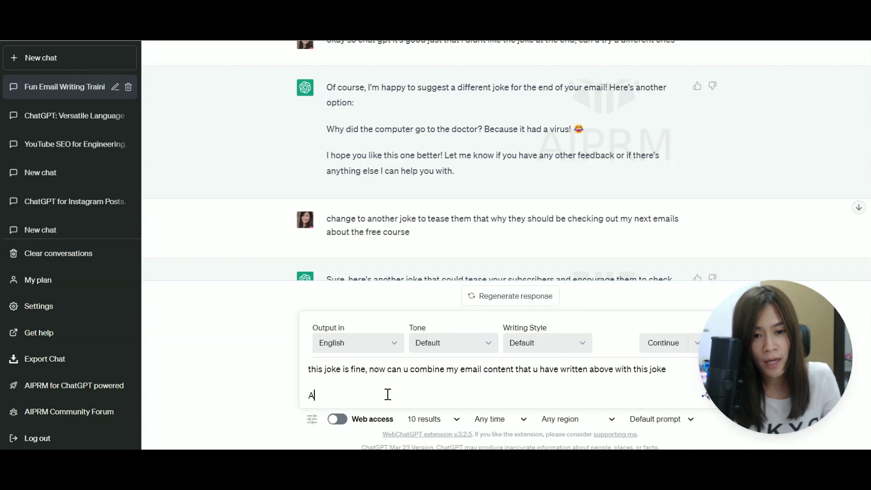
text(nd more conve)
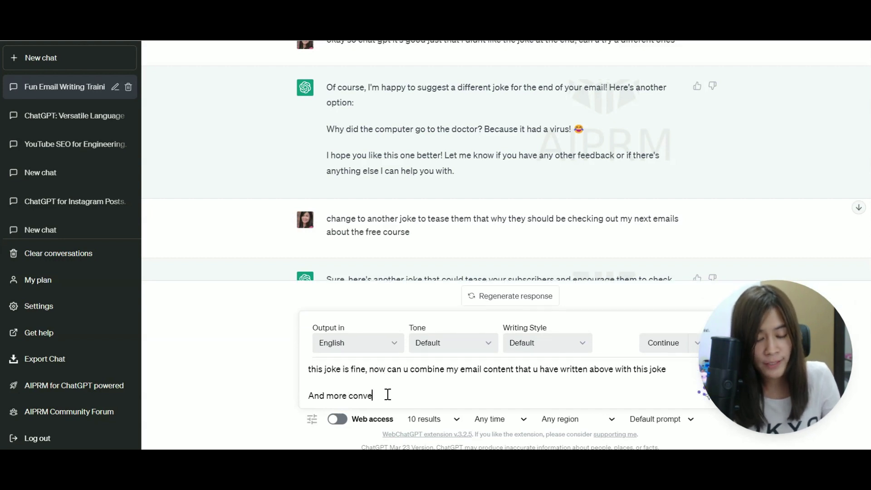
text(rsational , more in)
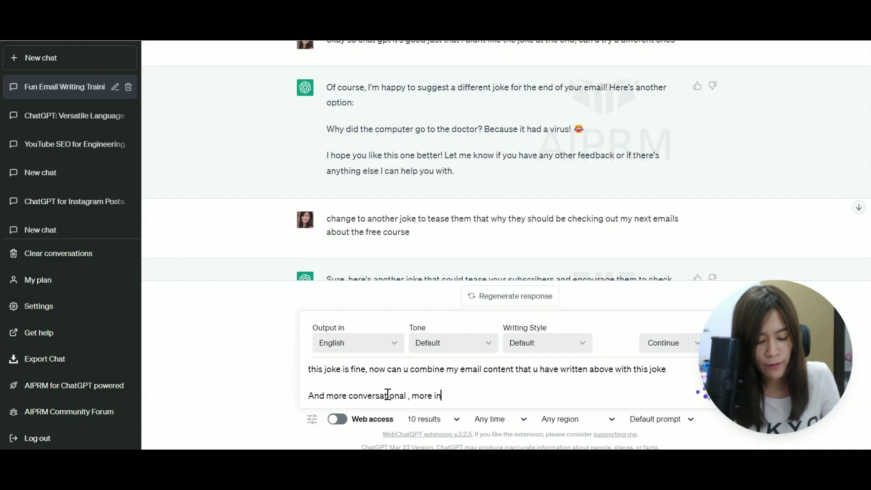
text(formal & fun)
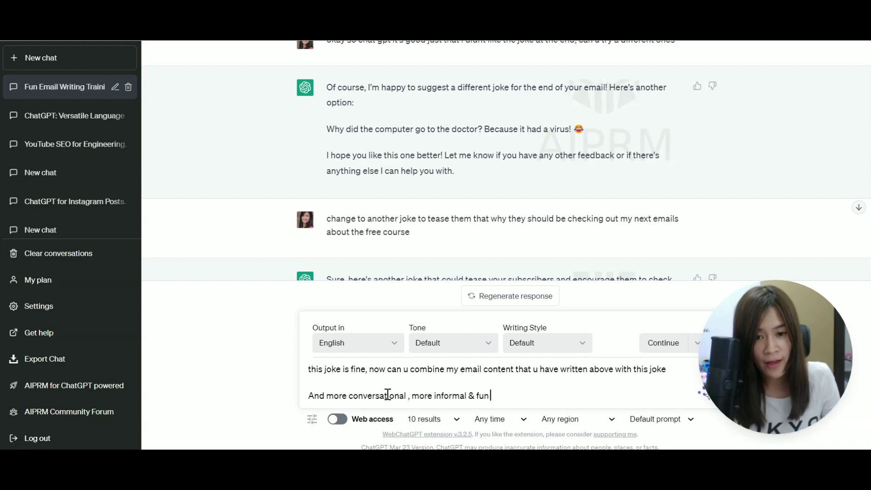
text( & excitement to)
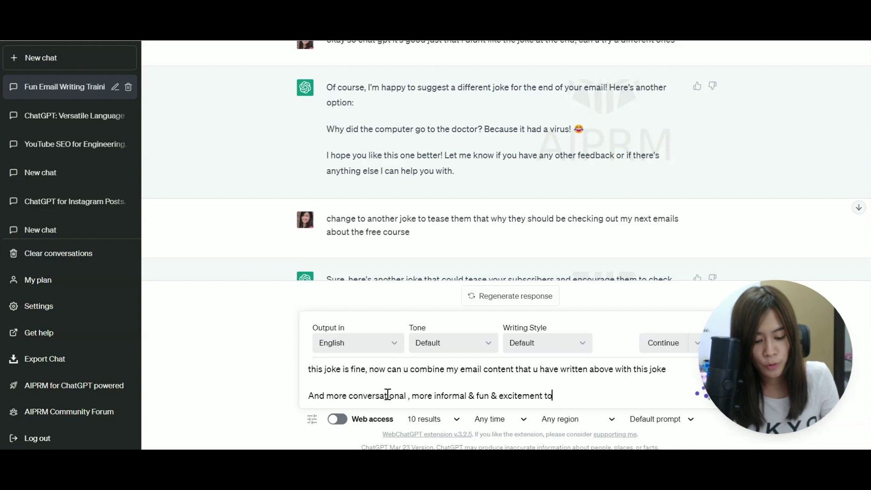
text( build up the exci)
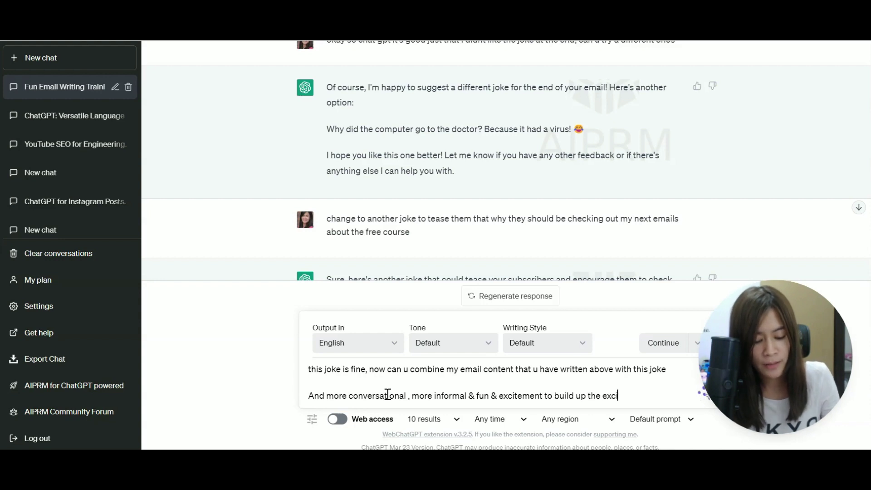
text(tement of y)
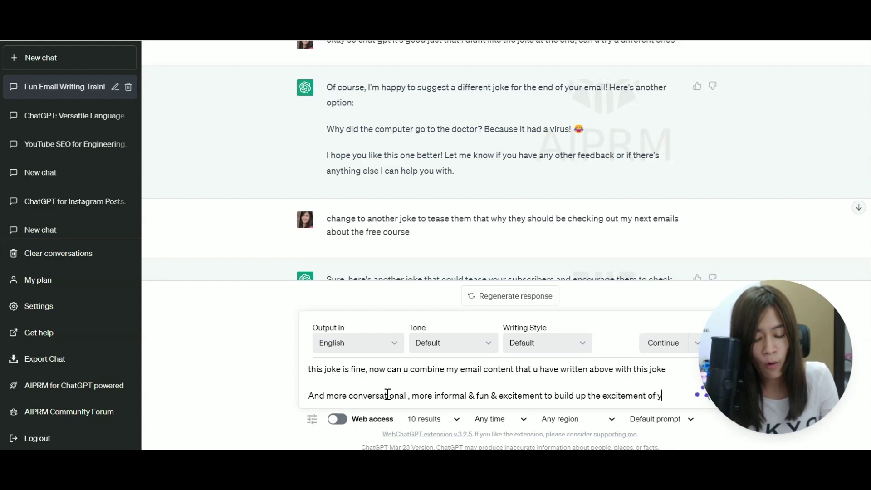
text(our course)
Step: Send the merge request and read through the revised 'Hey Family!' email containing the ladder joke
key(Return)
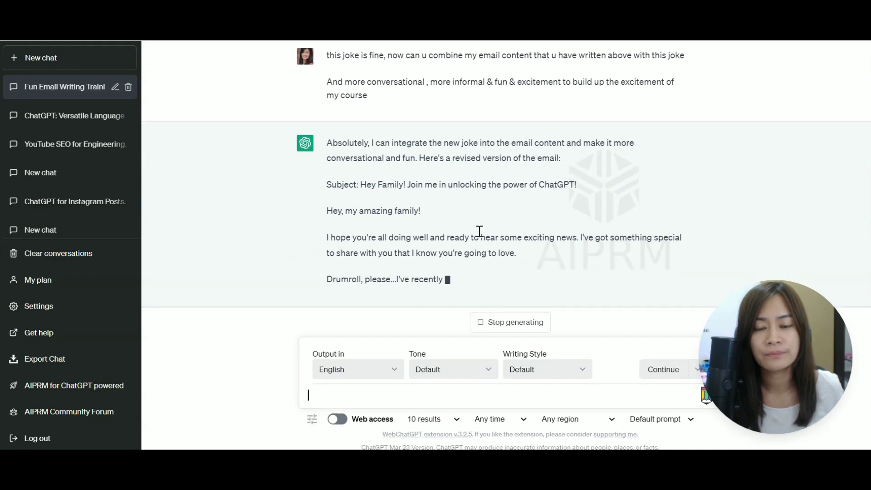
drag(326, 277, 591, 260)
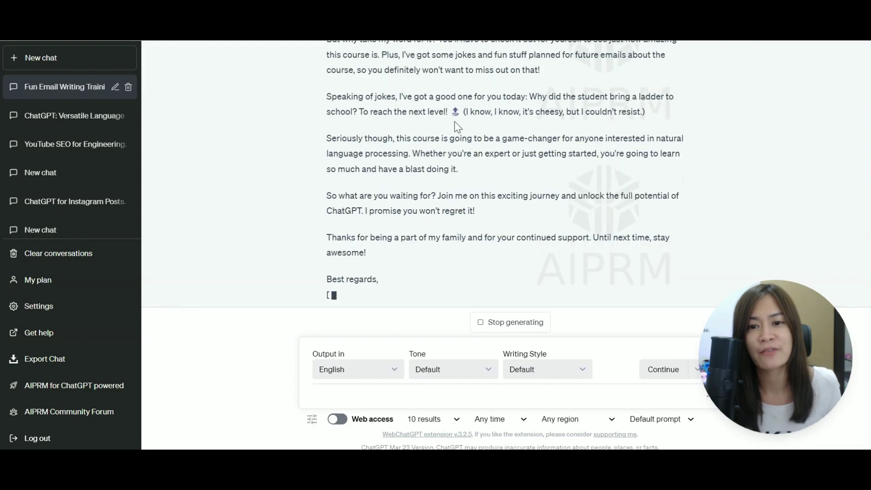
drag(491, 96, 666, 97)
click(666, 97)
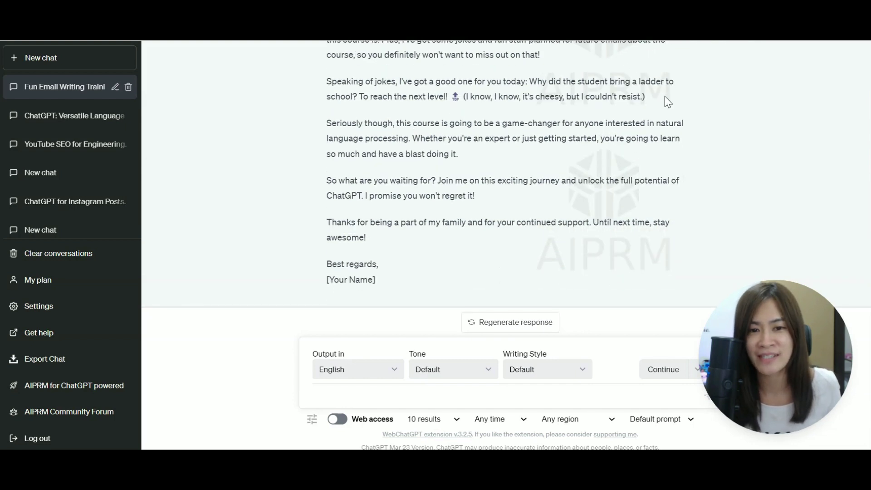
drag(319, 124, 543, 164)
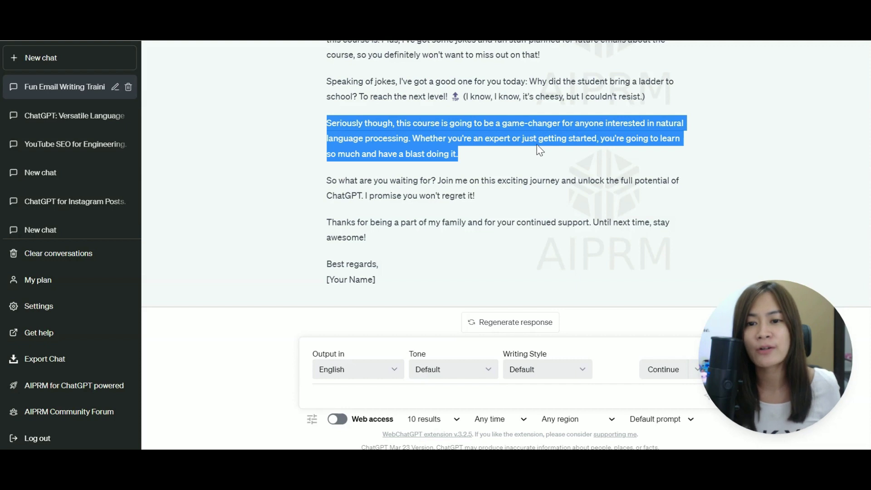
click(530, 162)
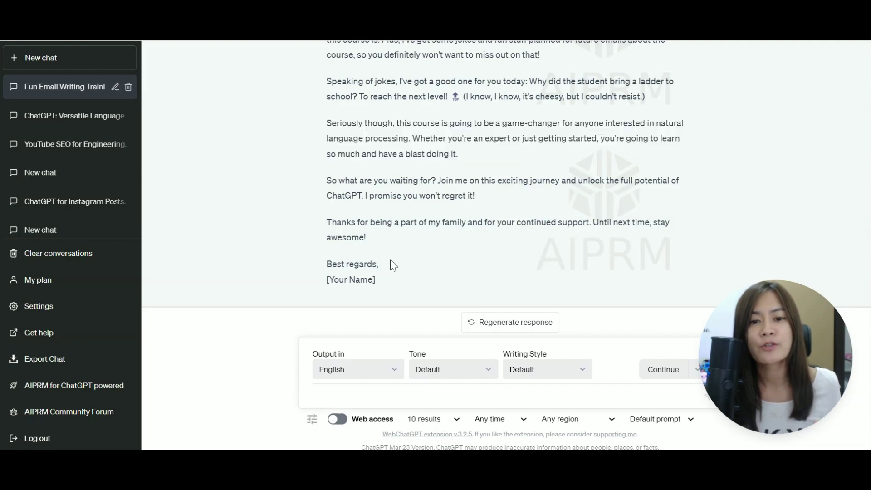
scroll(408, 224, up, 5)
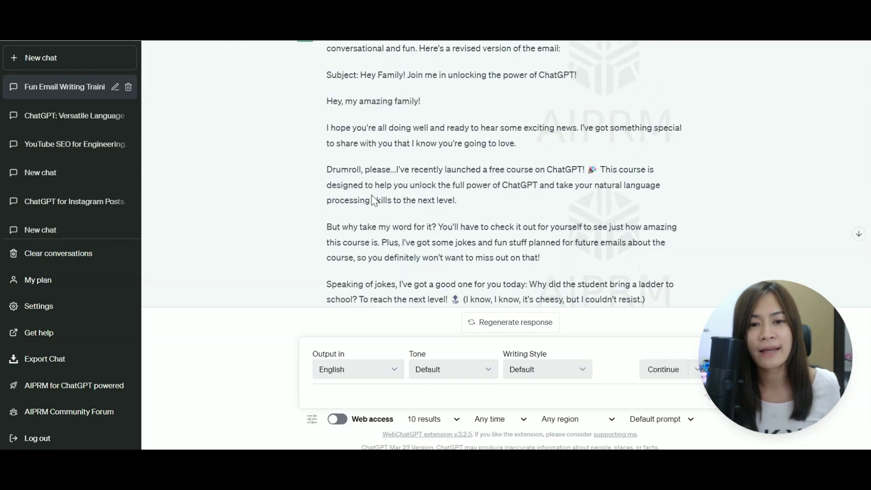
scroll(446, 208, up, 4)
scroll(519, 276, down, 3)
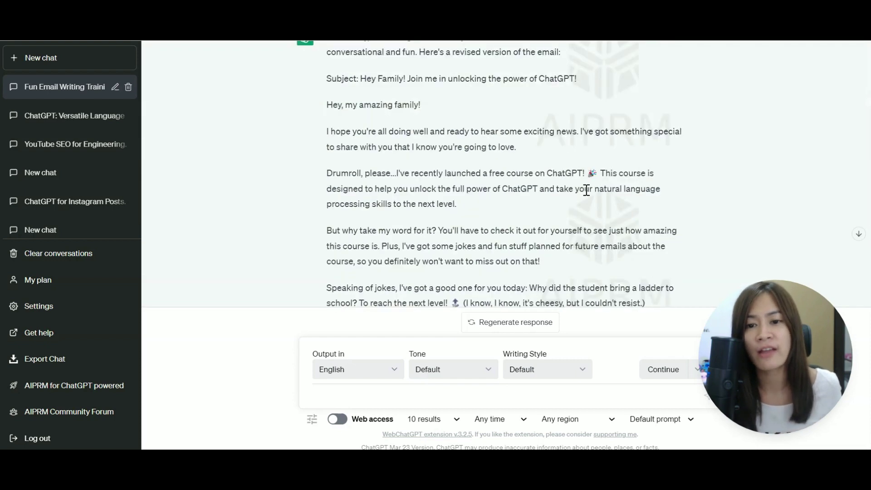
scroll(477, 359, down, 3)
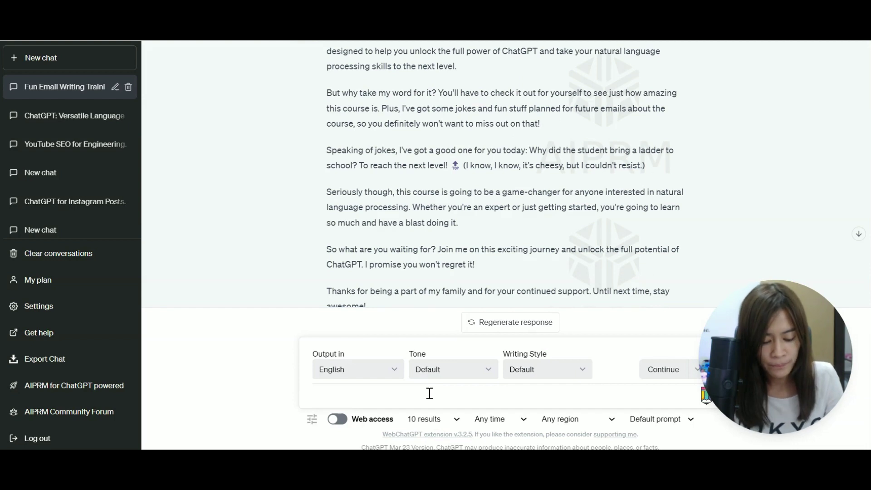
Step: Ask ChatGPT to include more emojis so the email is easier to read
text(can u include mo)
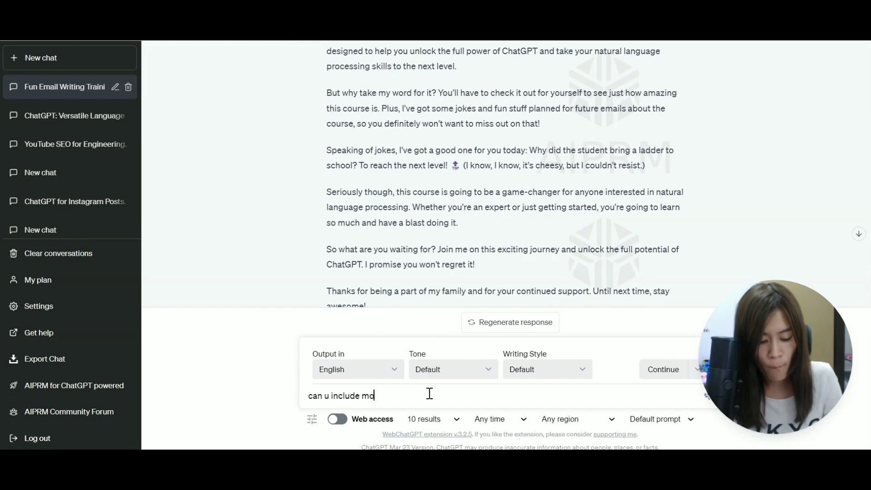
text(re emokjis)
key(shift+Return)
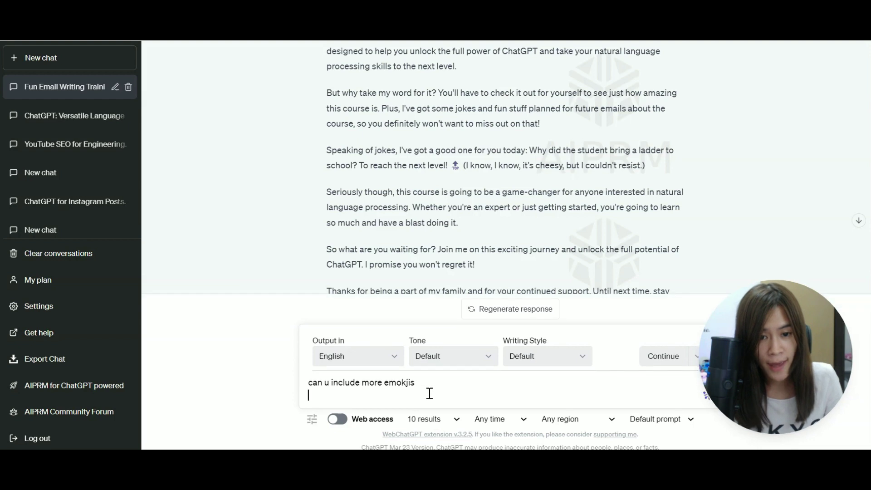
text(A)
key(BackSpace)
key(BackSpace)
key(BackSpace)
key(BackSpace)
key(BackSpace)
key(BackSpace)
key(BackSpace)
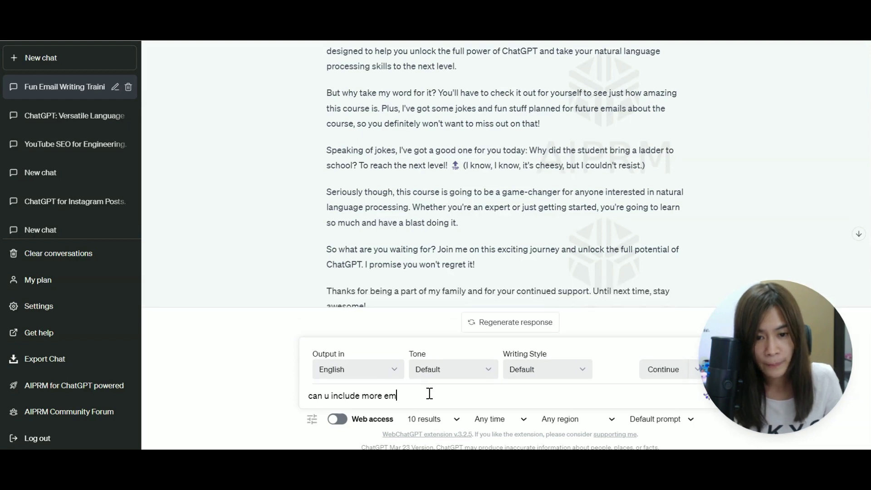
text(ojis so that)
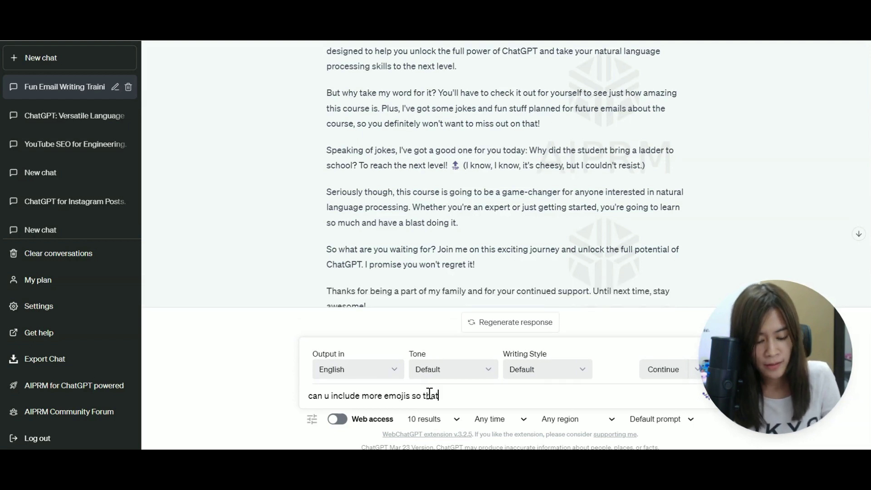
text( its ea)
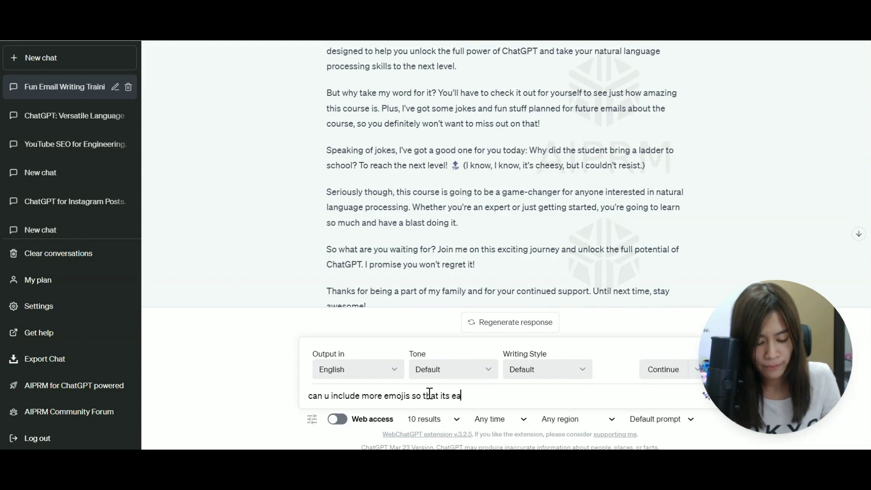
text(seirsier)
key(Return)
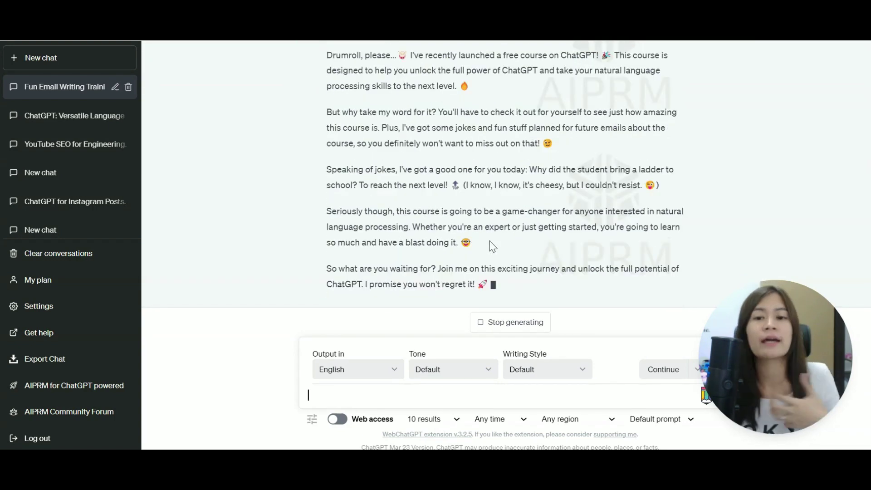
Step: Praise the style and tell ChatGPT to follow this exact pattern and format for future emails
click(402, 389)
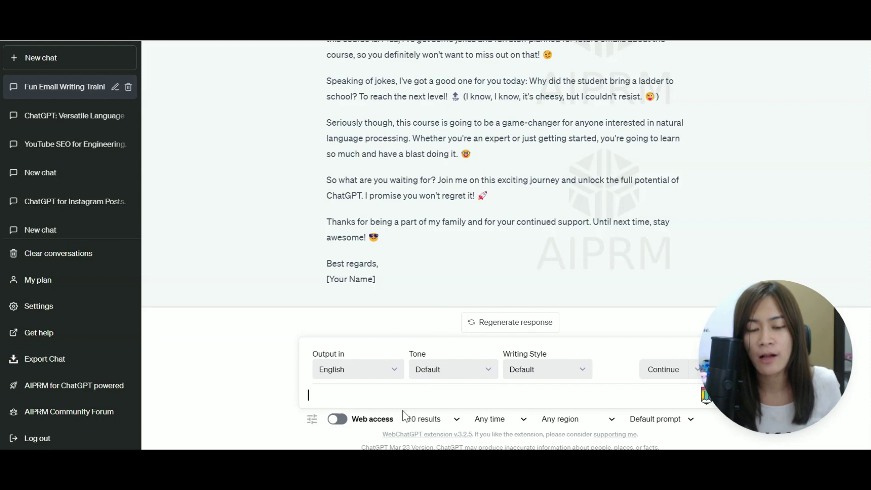
text(yes)
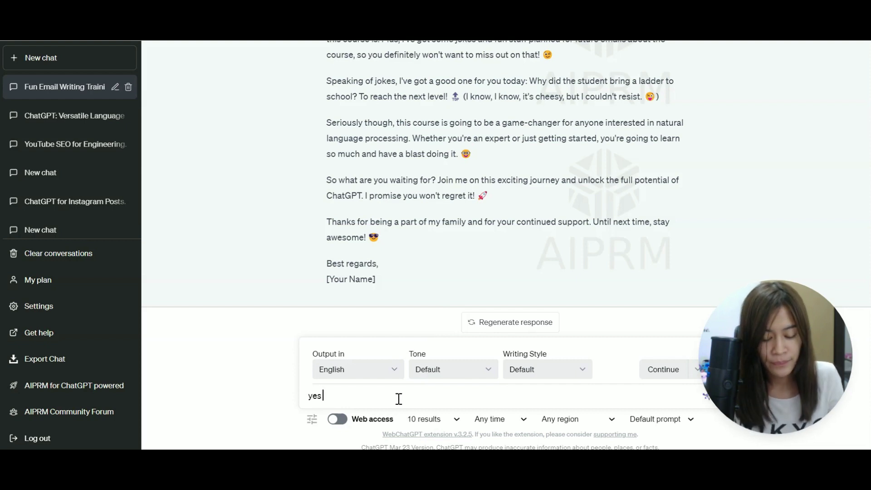
text( this style is great)
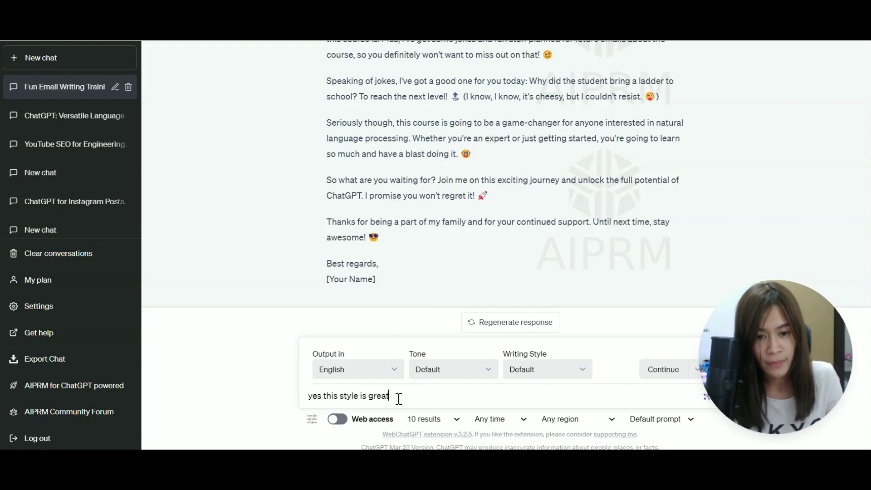
text(, can u take no)
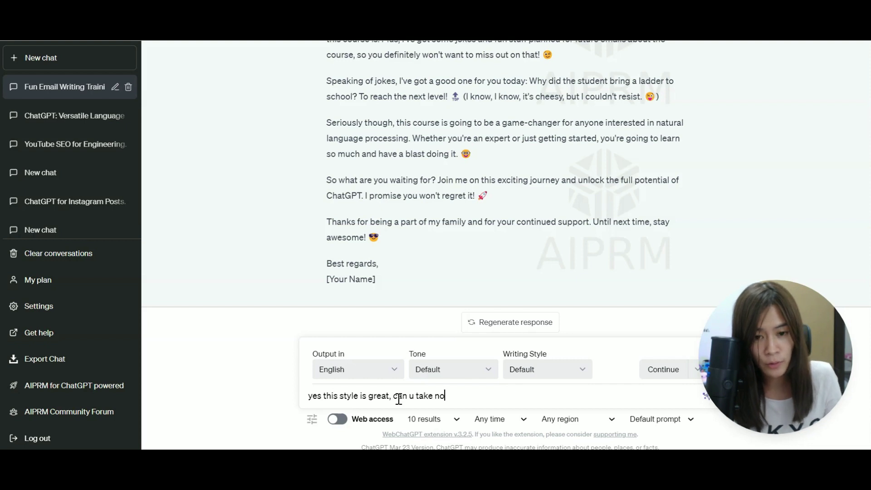
text(te that this is h)
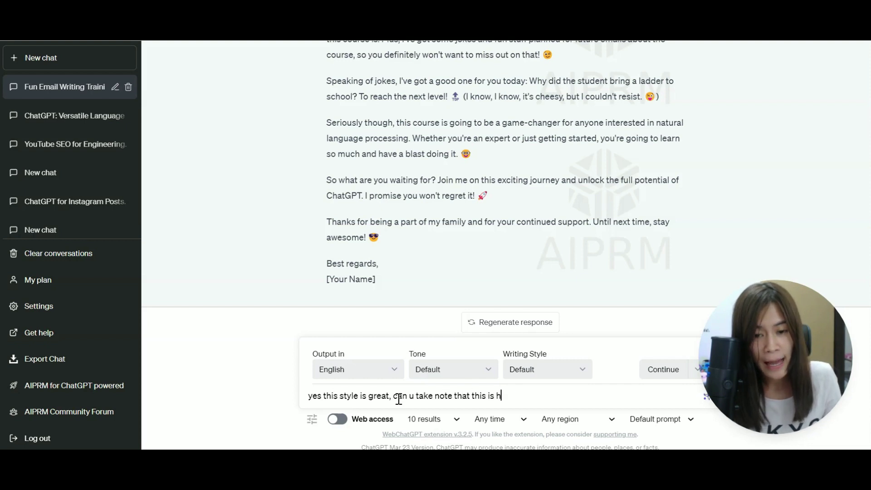
text(ow u should write )
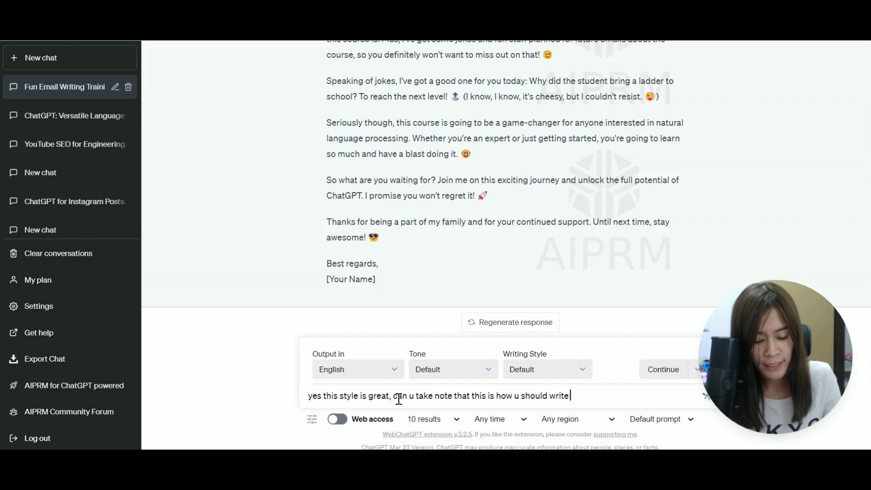
text(email like me, so that )
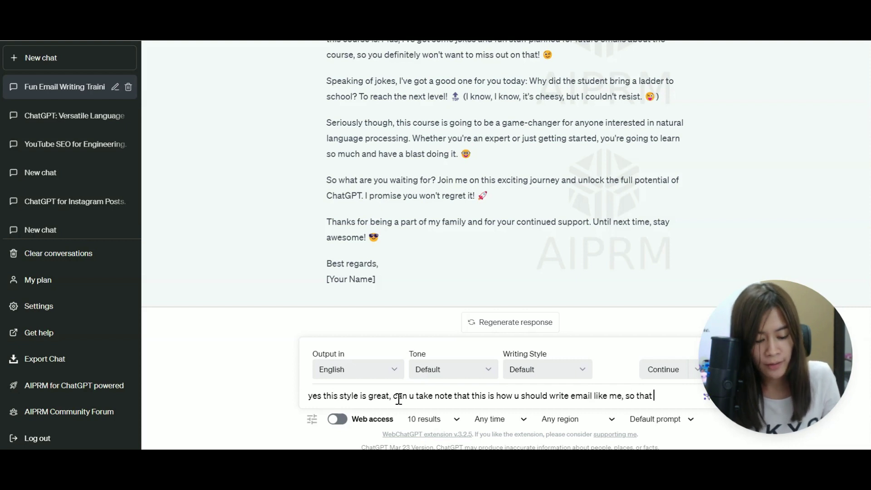
text(next)
key(shift+Return)
text(Time w)
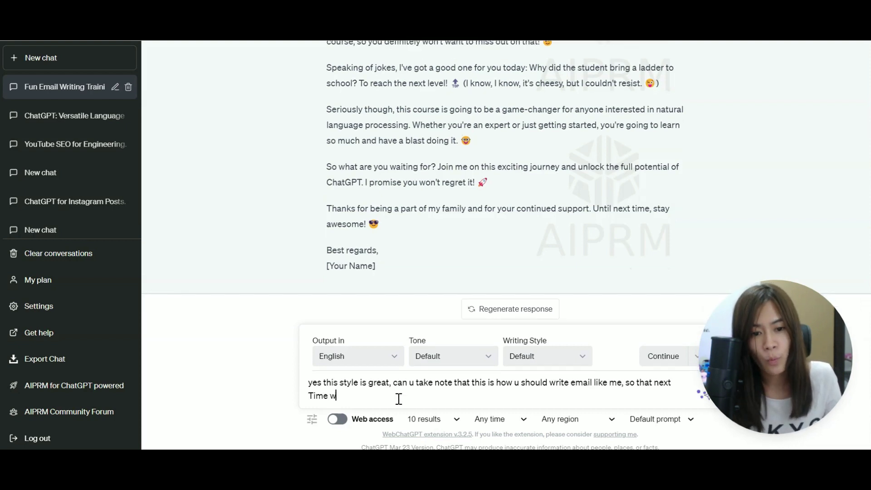
text(hen i instrucut )
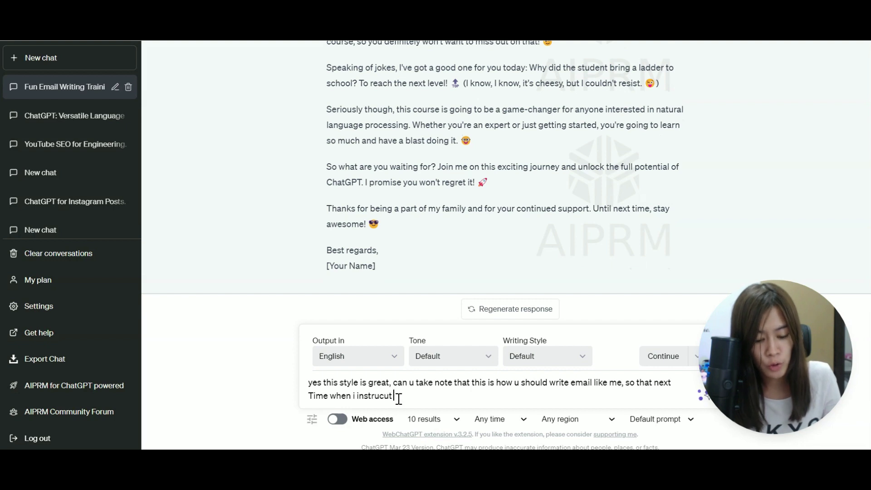
text(you to write an email)
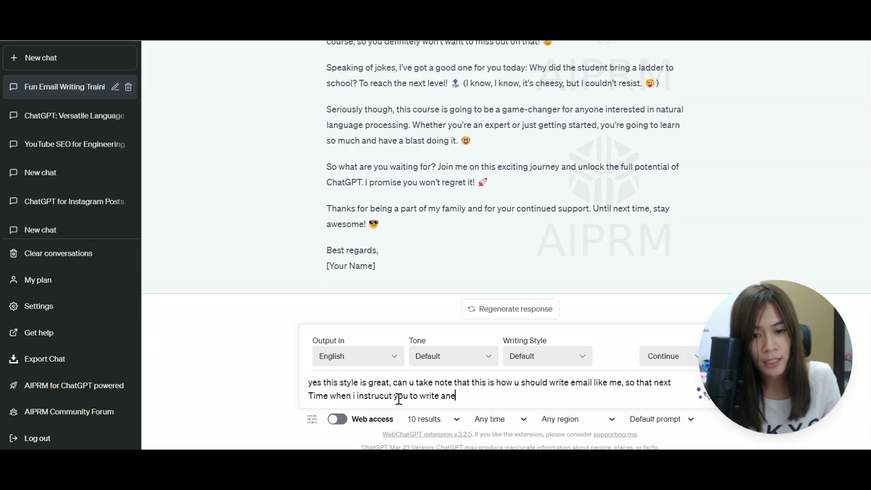
text(, u ca)
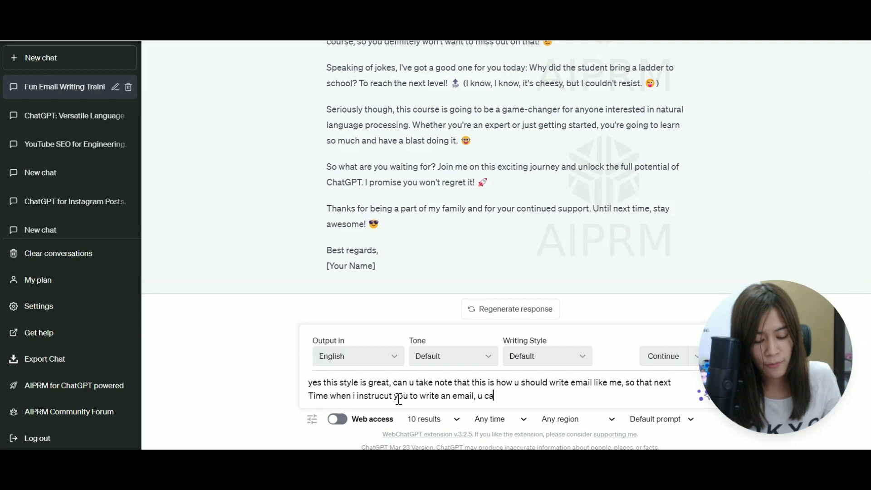
text(n follow the exac)
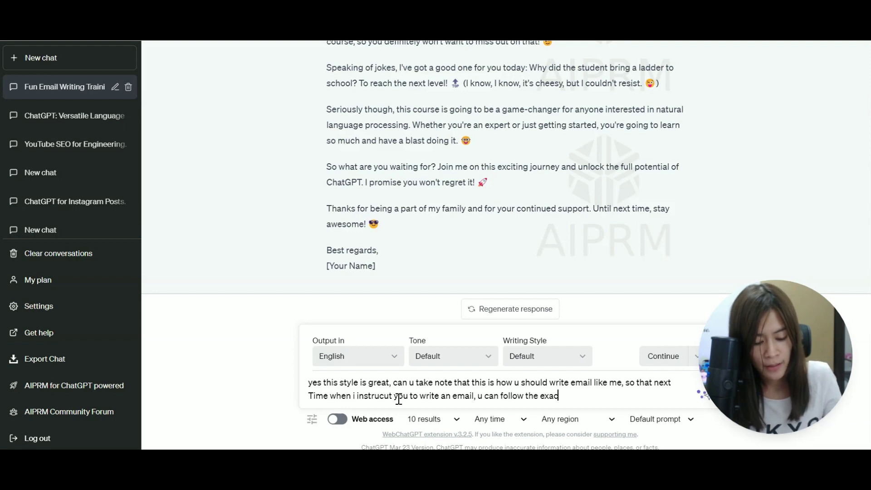
text(t pattern & format)
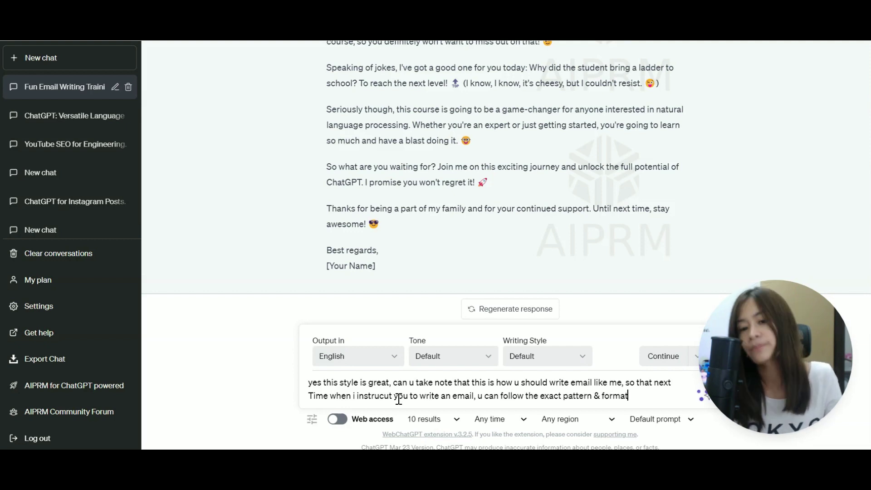
key(Return)
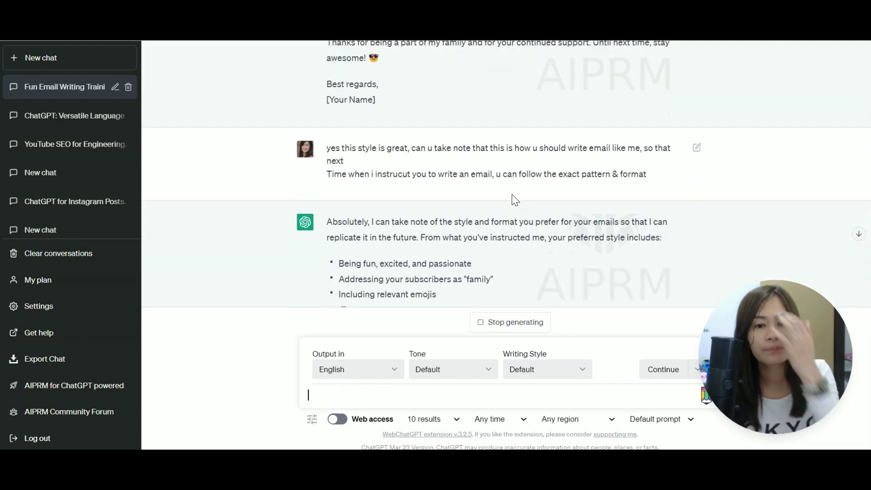
Step: Read through the bulleted style summary, highlighting each point including the one about ending with a joke
scroll(407, 145, down, 3)
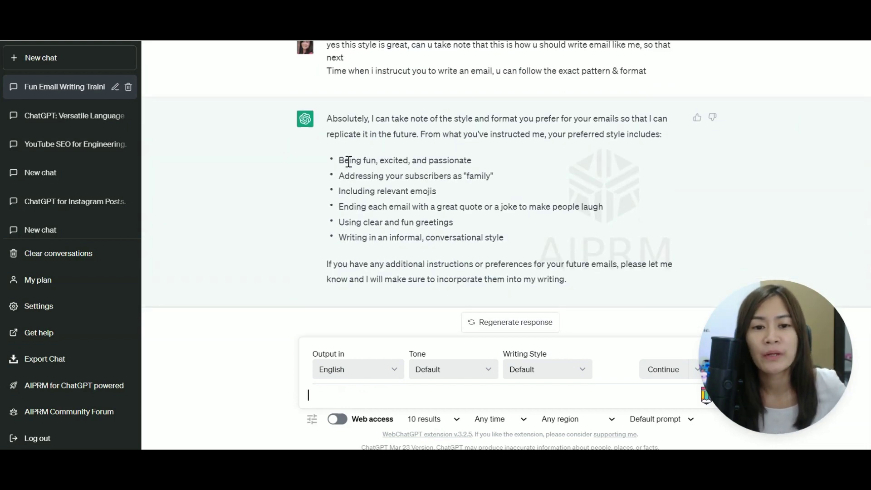
scroll(342, 102, up, 1)
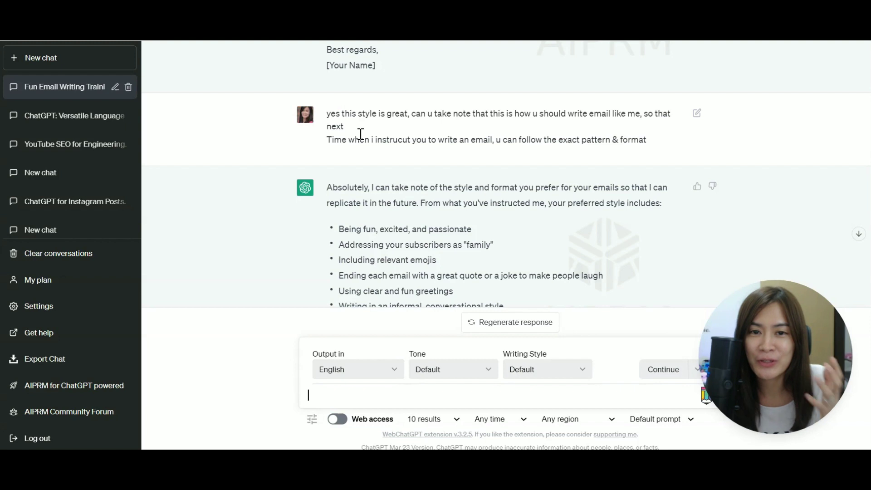
scroll(399, 166, down, 1)
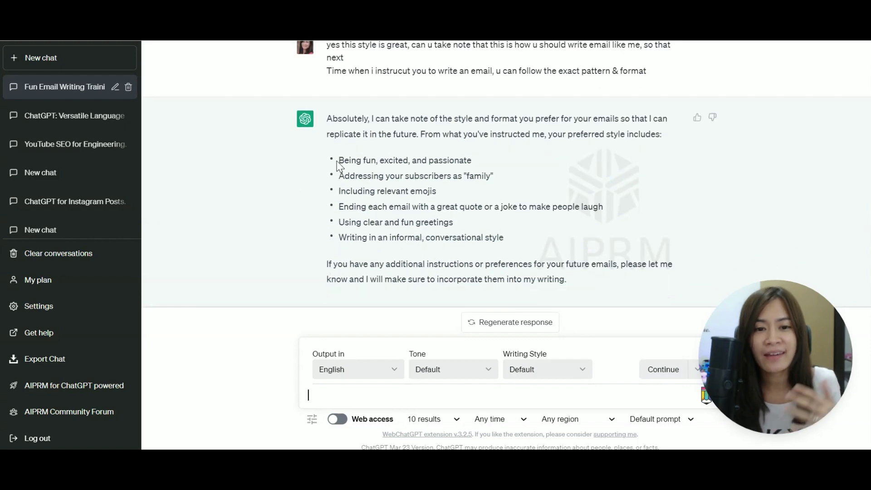
drag(339, 160, 457, 167)
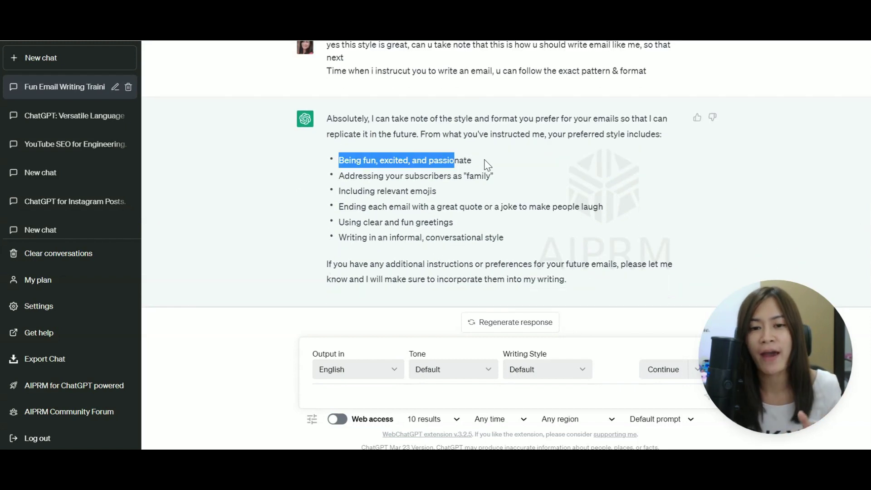
click(426, 176)
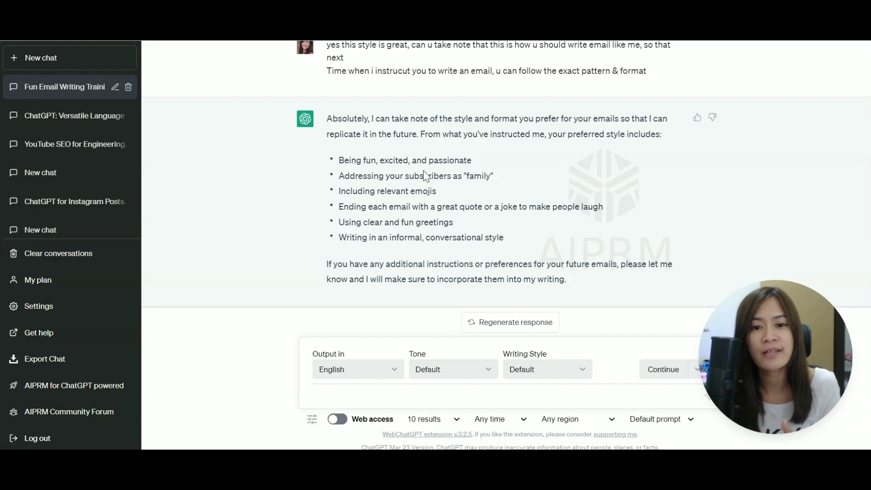
drag(356, 177, 455, 195)
click(502, 176)
drag(344, 206, 606, 205)
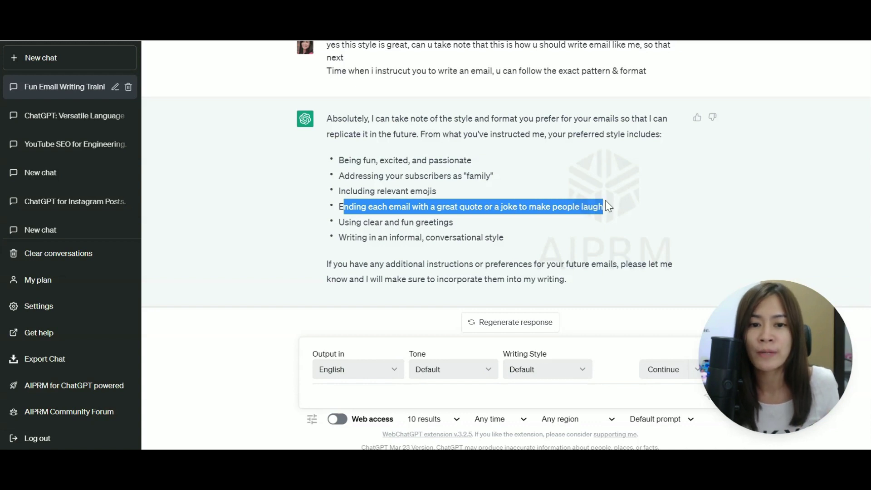
click(401, 221)
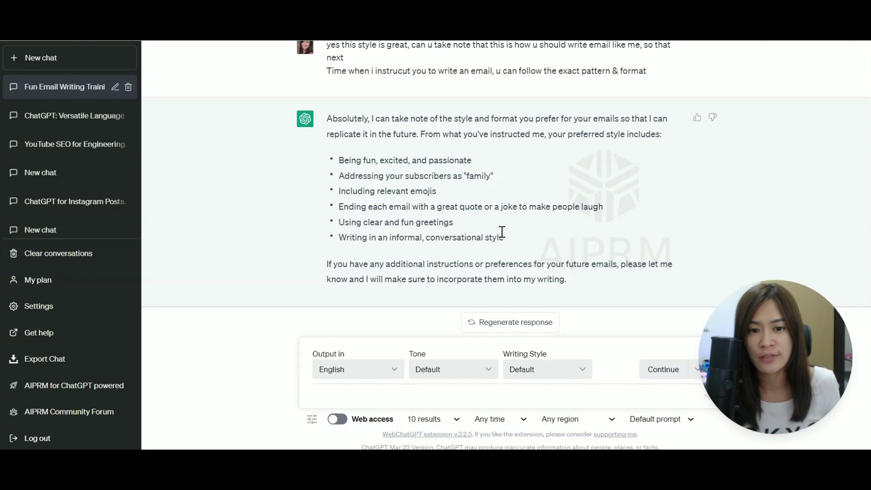
drag(568, 281, 358, 223)
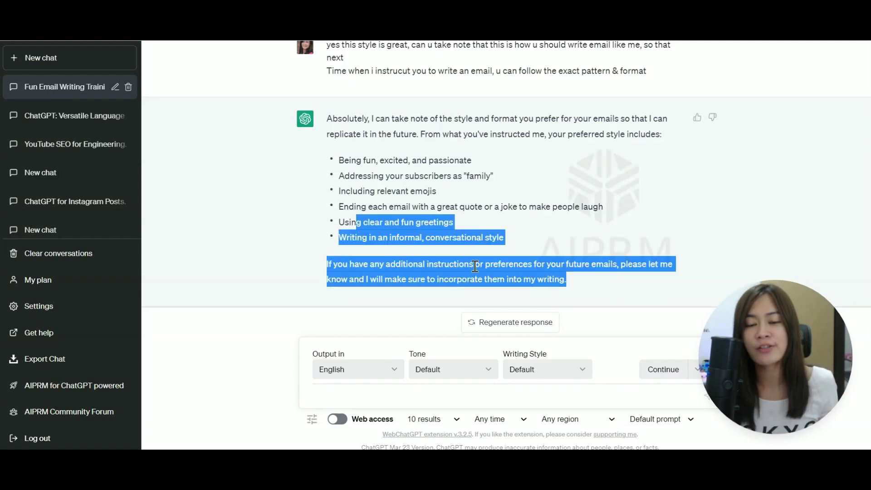
Step: Reply 'yes this is great' to ChatGPT
click(445, 395)
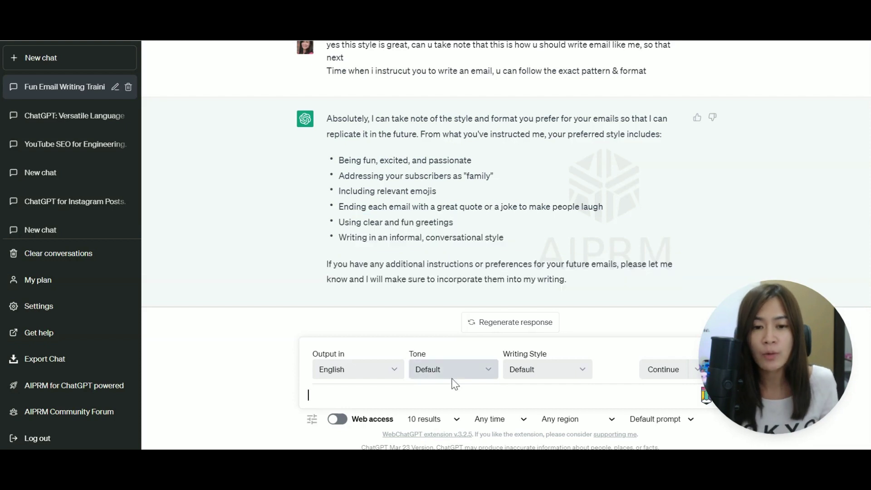
text(yes this)
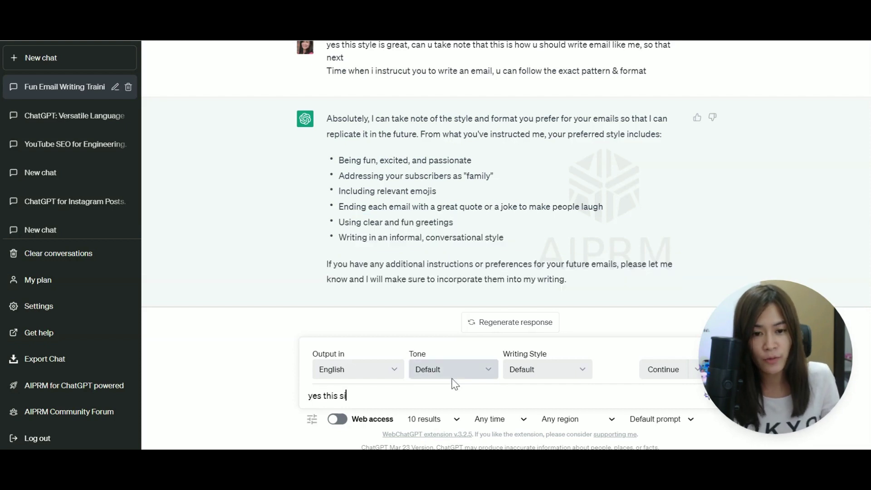
text( is great)
key(Return)
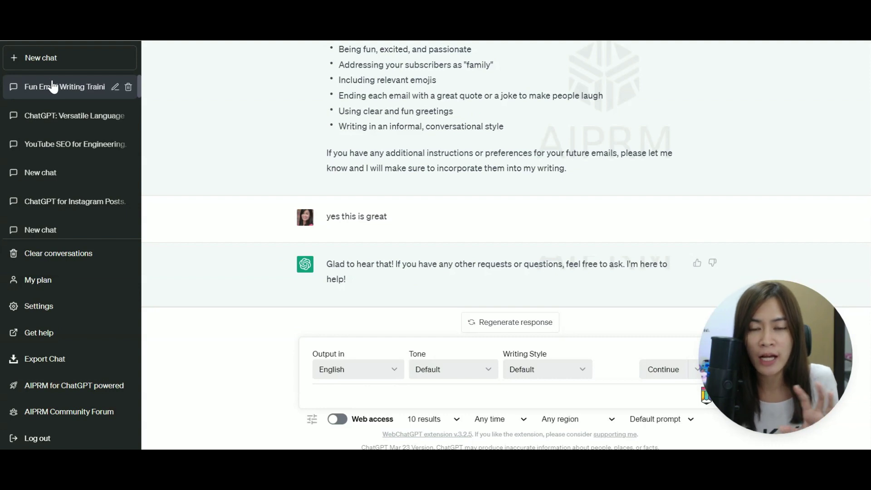
scroll(489, 222, up, 2)
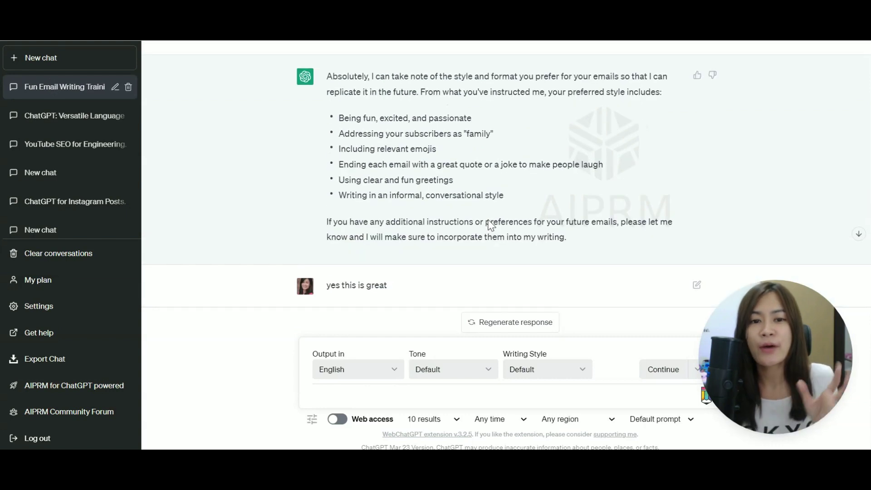